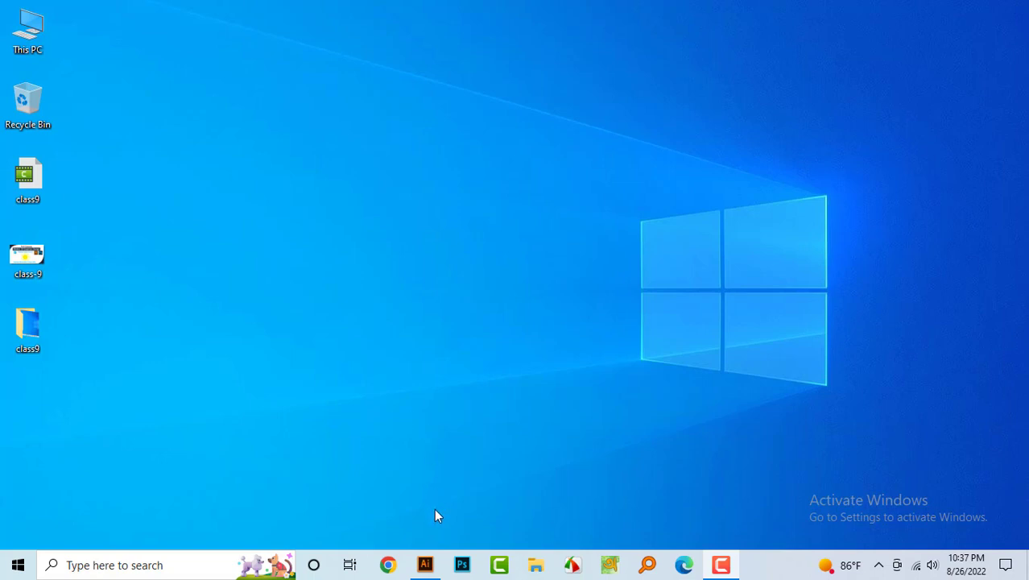
right_click(368, 298)
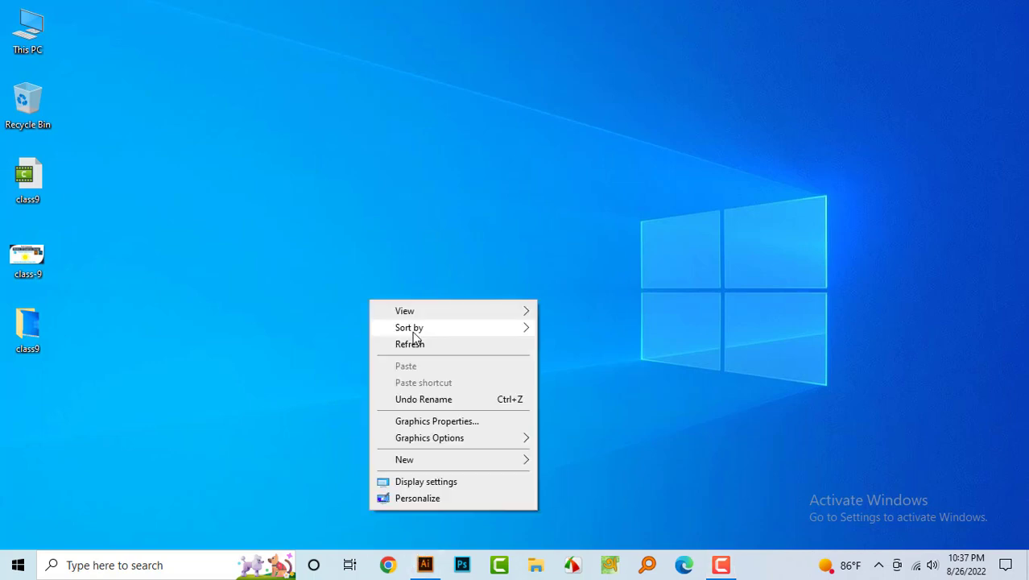
left_click(420, 344)
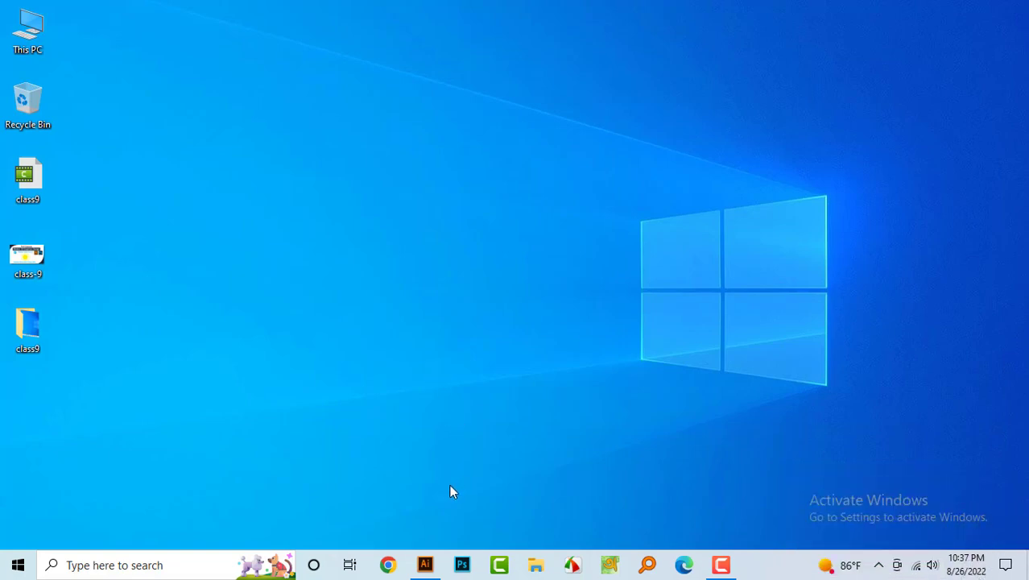
Switch to Illustrator and move the finished green halftone circle off the artboard onto the pasteboard at its right
left_click(424, 565)
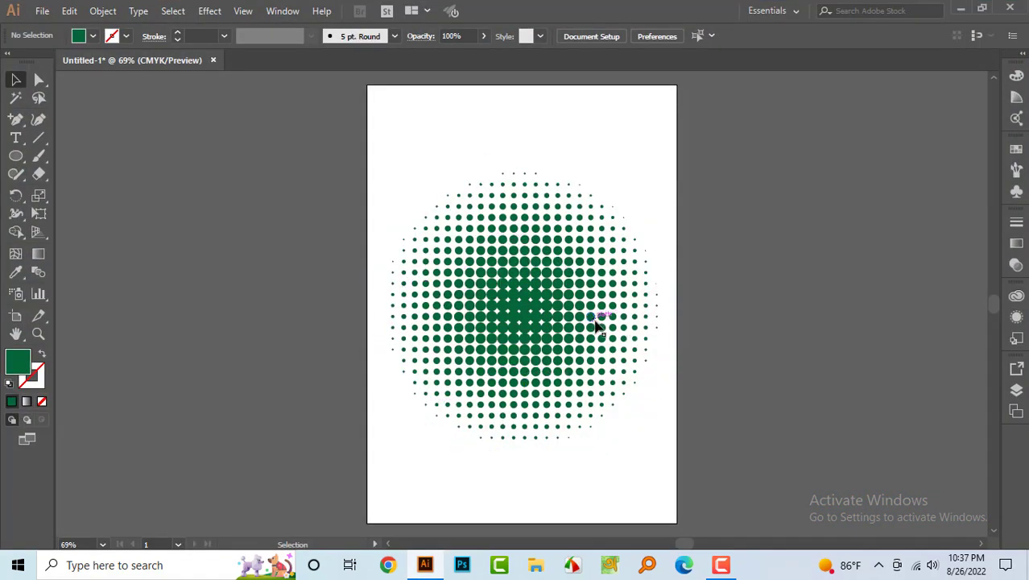
left_click_drag(538, 283, 839, 264)
left_click(580, 385)
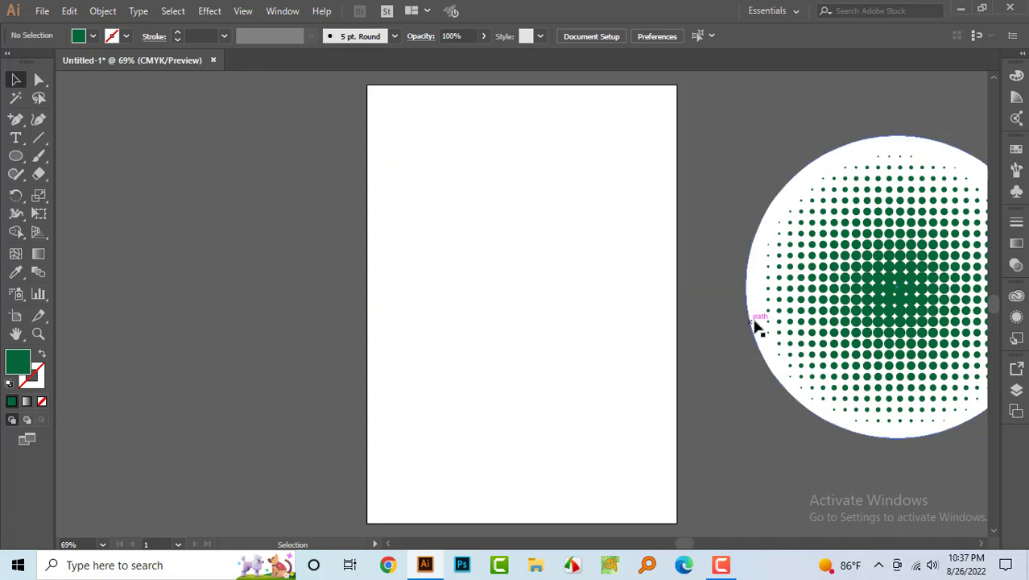
Draw a large circle on the empty artboard with the Ellipse tool and fill it with the white-to-black gradient swatch
left_click_drag(777, 358, 681, 340)
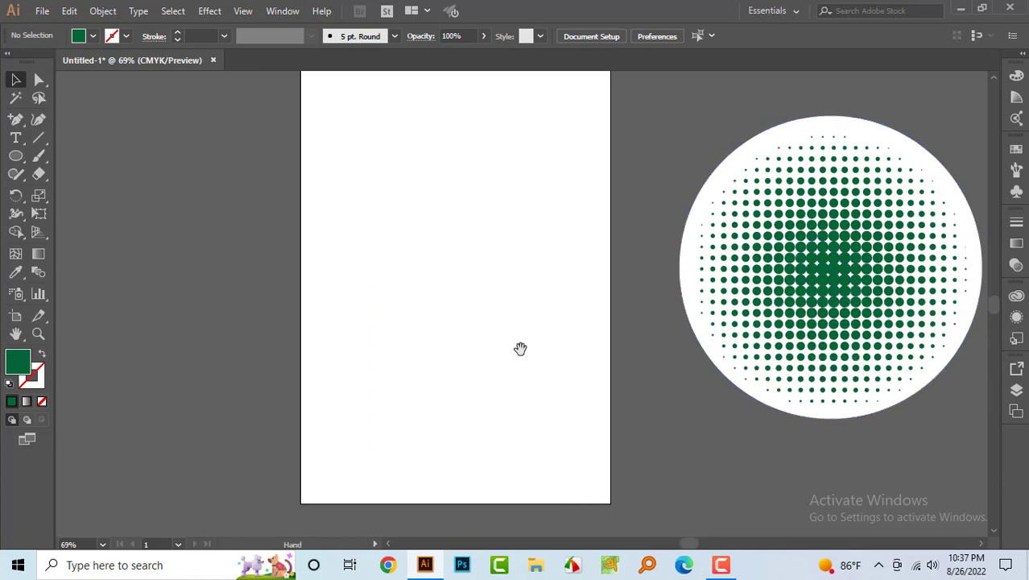
left_click_drag(413, 351, 490, 352)
left_click(14, 156)
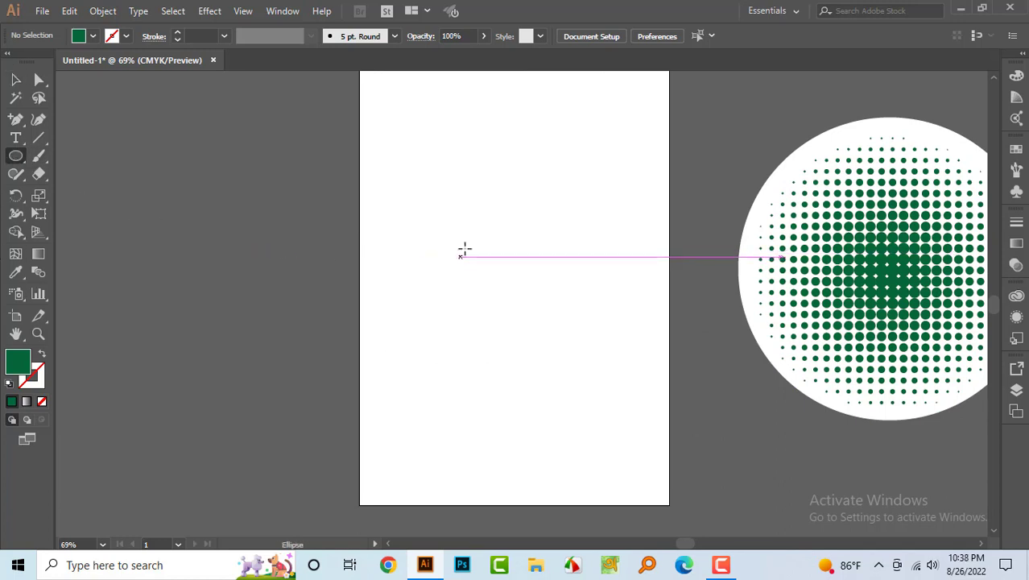
left_click_drag(368, 182, 588, 424)
left_click(15, 79)
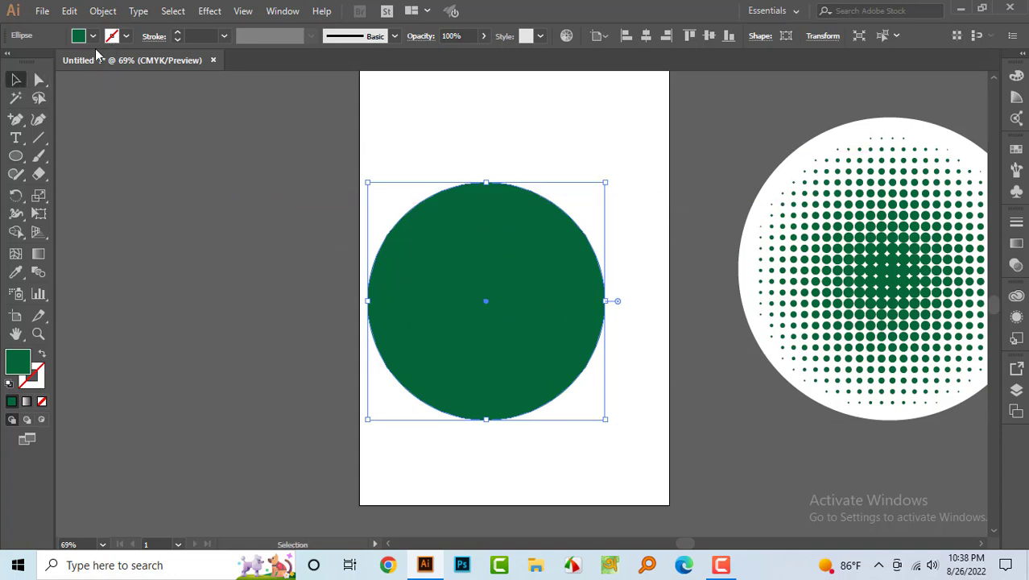
left_click(93, 35)
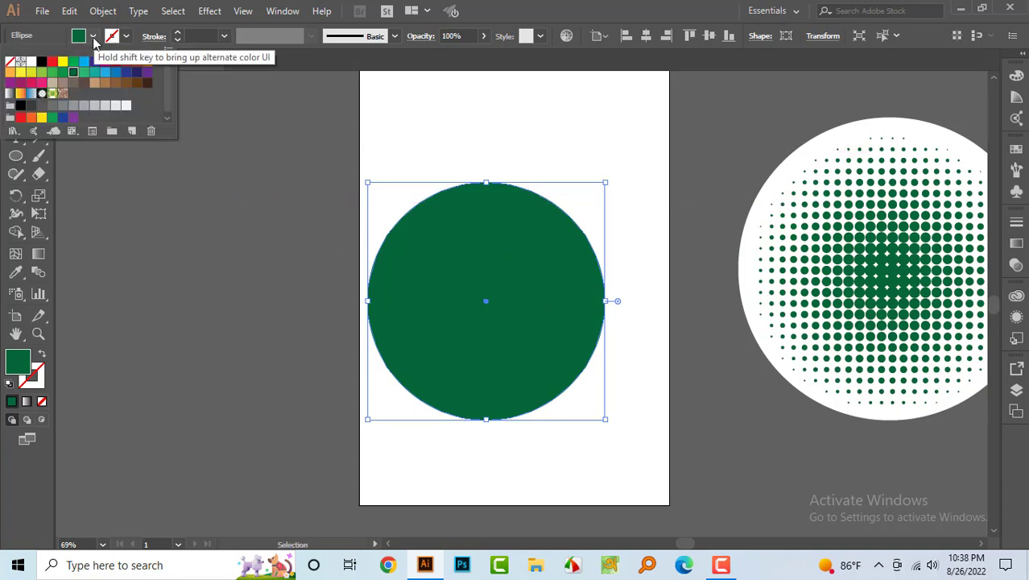
left_click(9, 94)
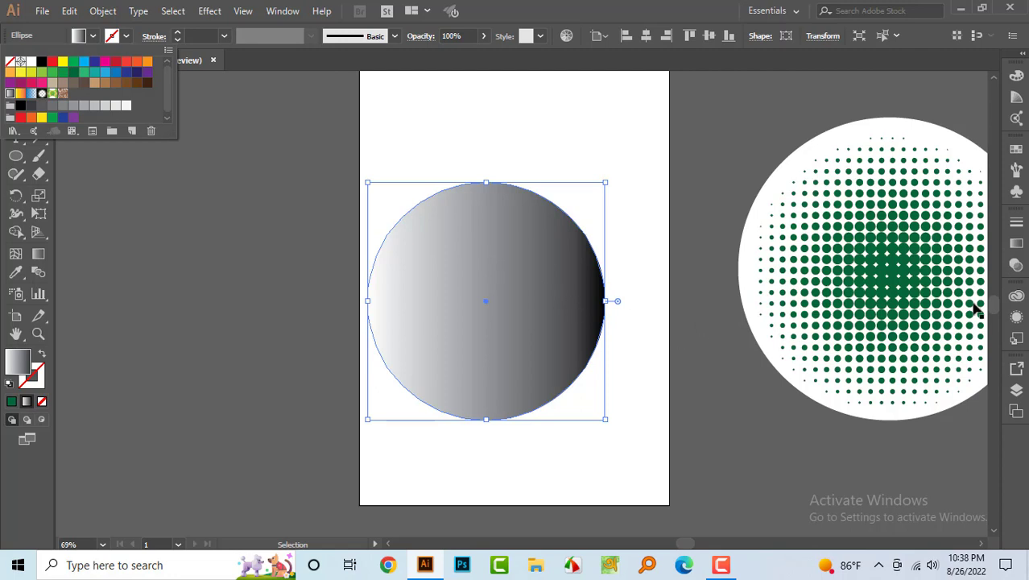
Change the circle's gradient type to Radial and reverse the gradient so black sits at the centre
left_click(1017, 226)
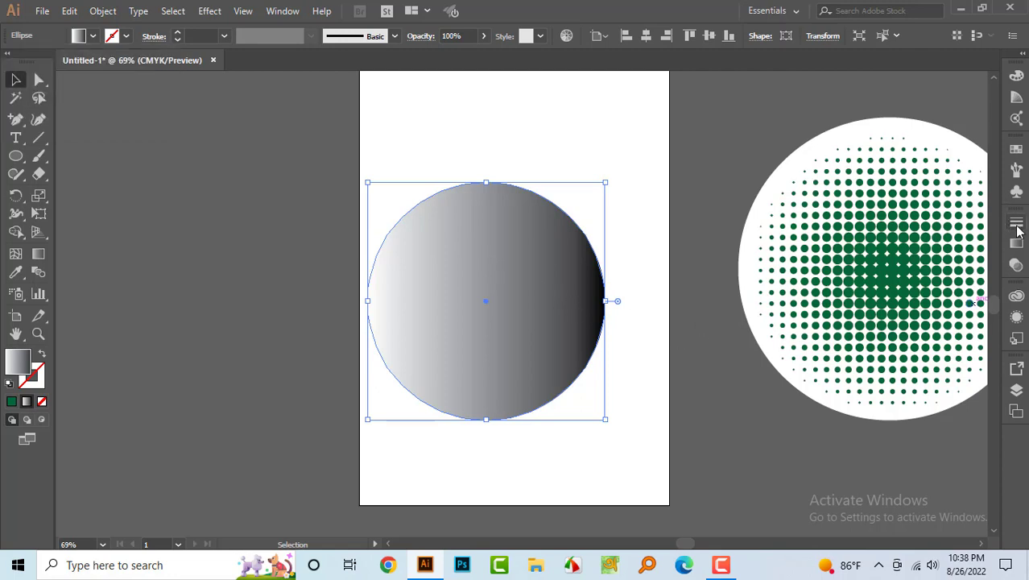
left_click(1017, 229)
left_click(886, 216)
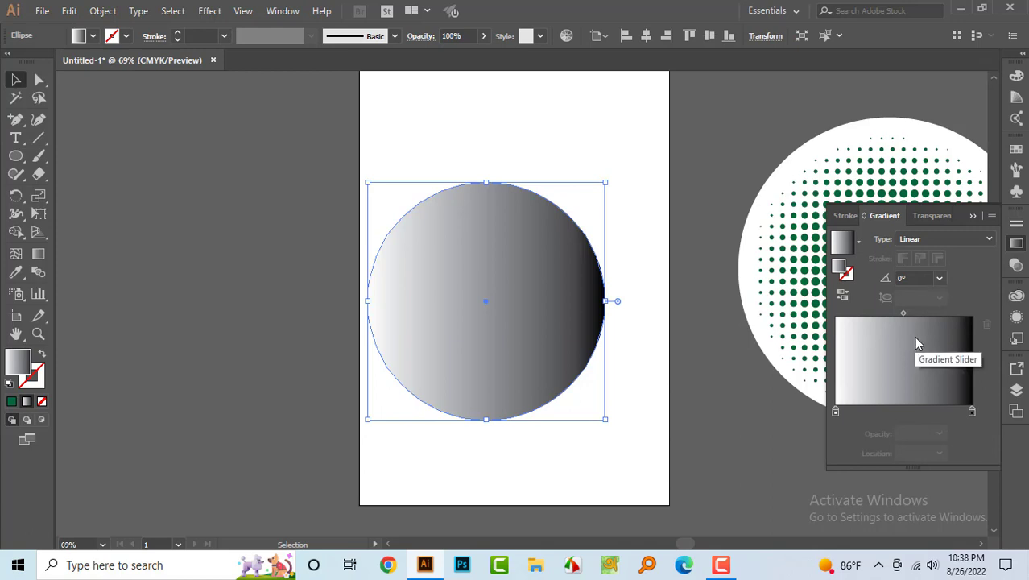
left_click(847, 303)
left_click(847, 302)
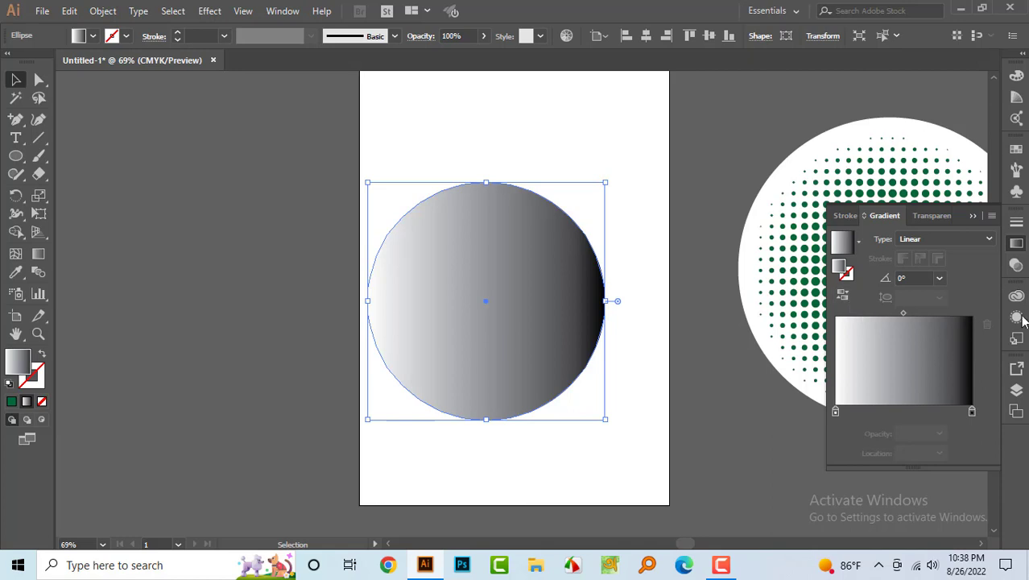
left_click(949, 239)
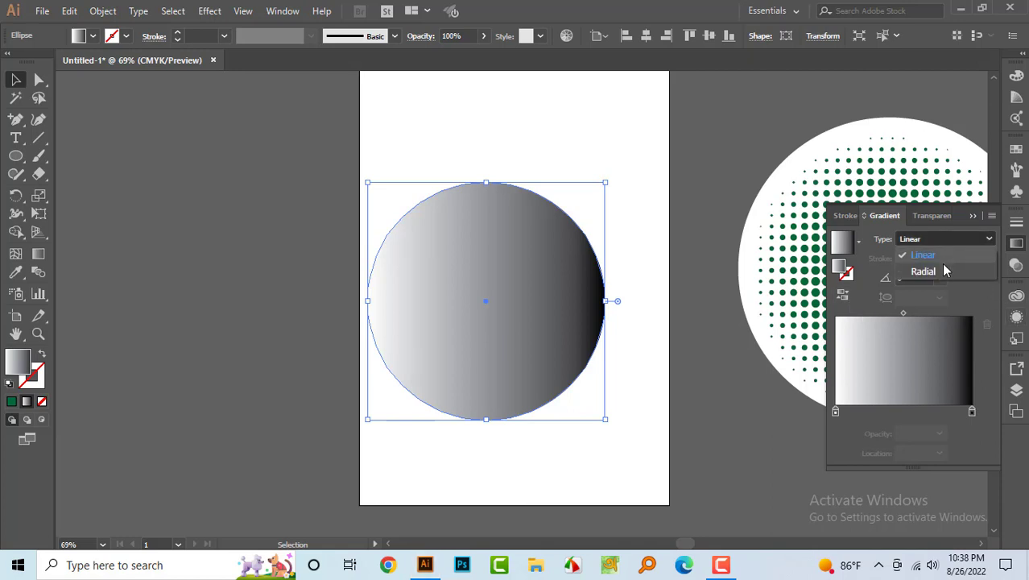
left_click(938, 273)
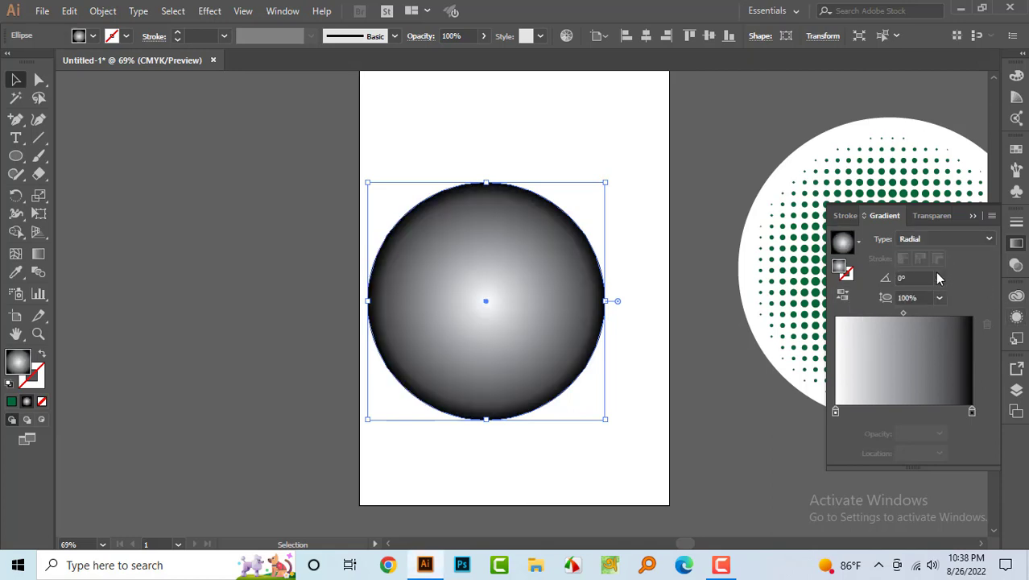
left_click(843, 298)
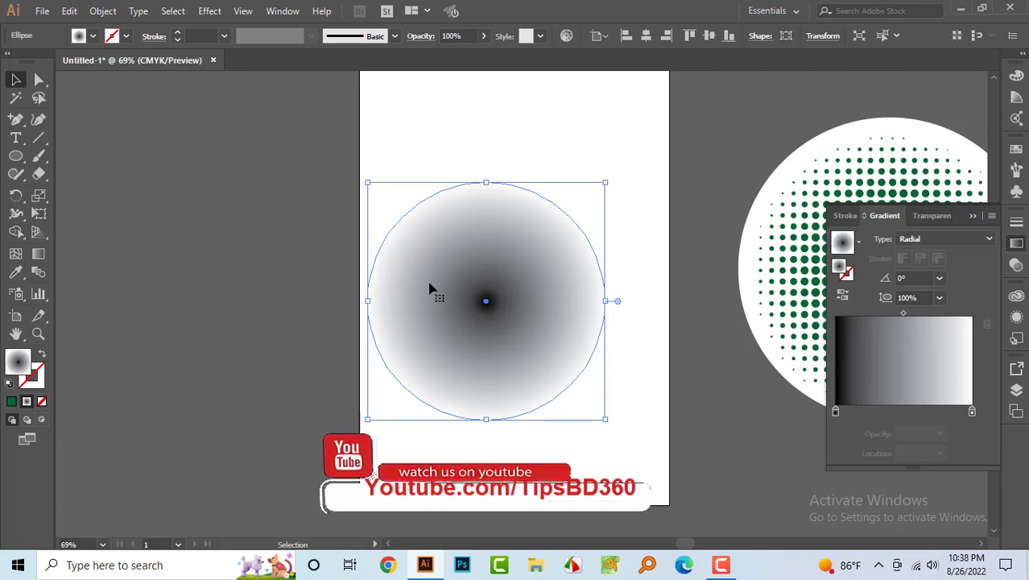
Apply the Color Halftone effect to the gradient circle with a maximum radius of 90 pixels and 90-degree screen angles on all four channels
left_click(627, 370)
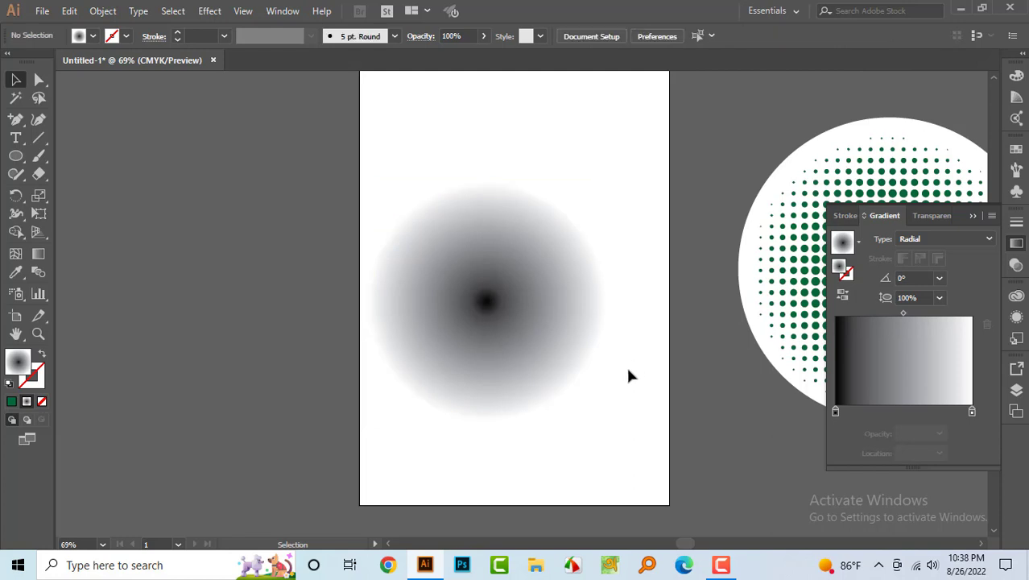
left_click_drag(616, 418, 475, 272)
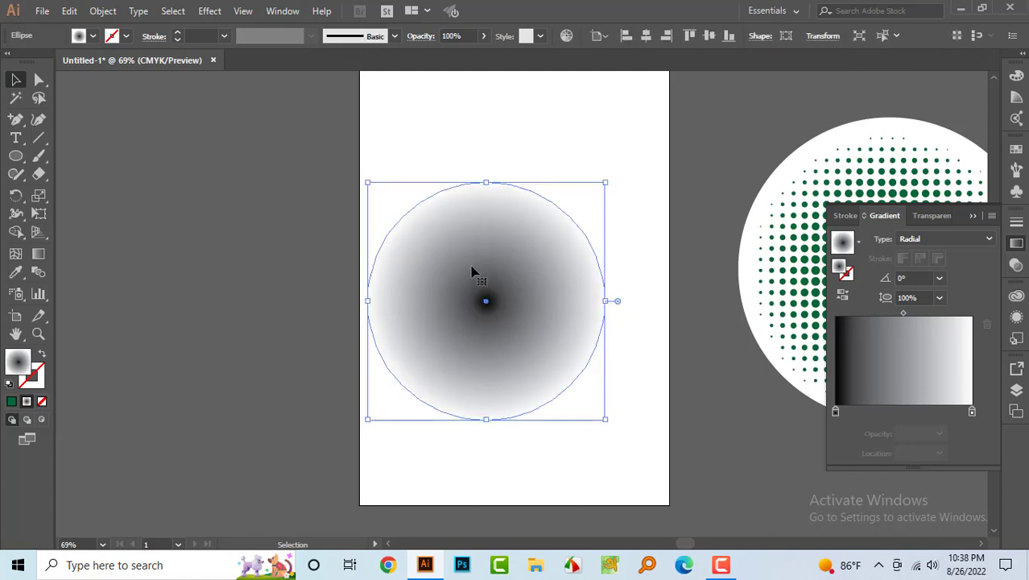
left_click(209, 13)
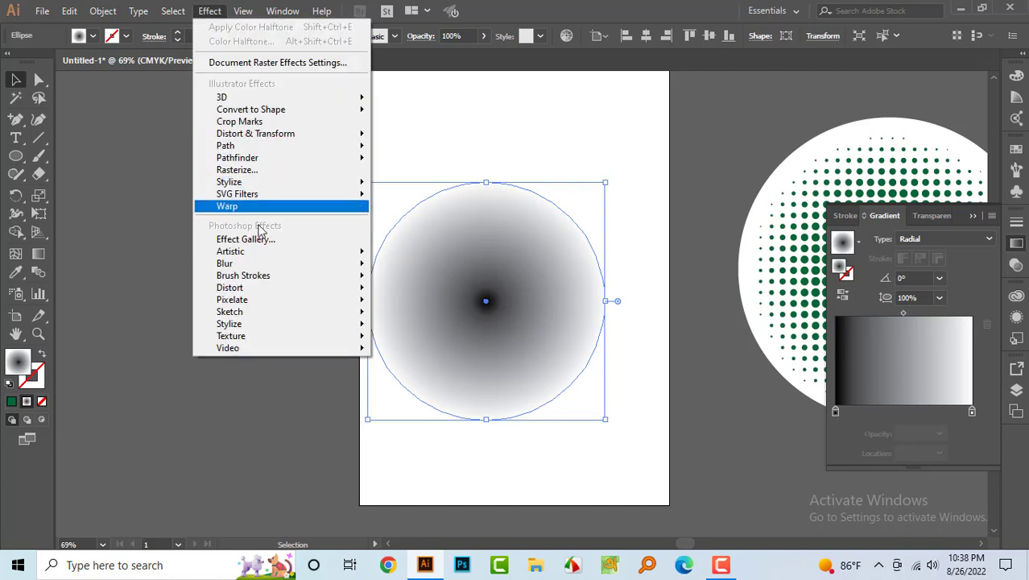
mouse_move(275, 302)
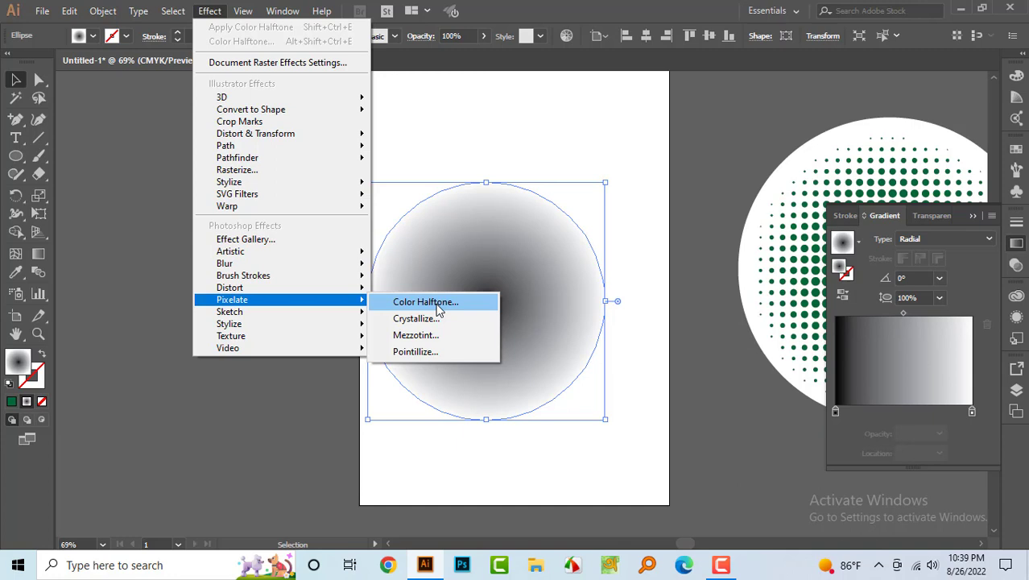
left_click(439, 307)
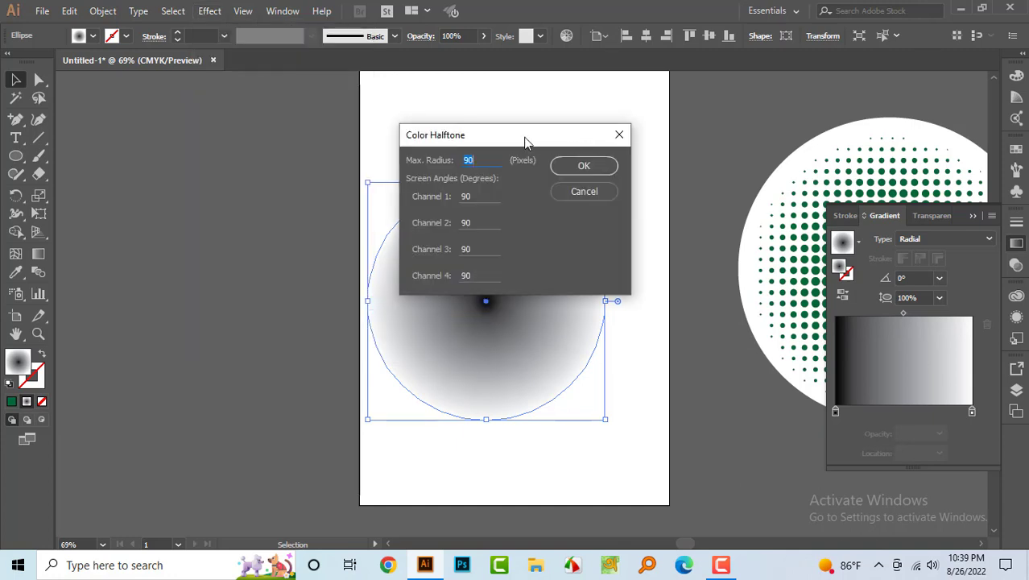
left_click_drag(526, 140, 291, 168)
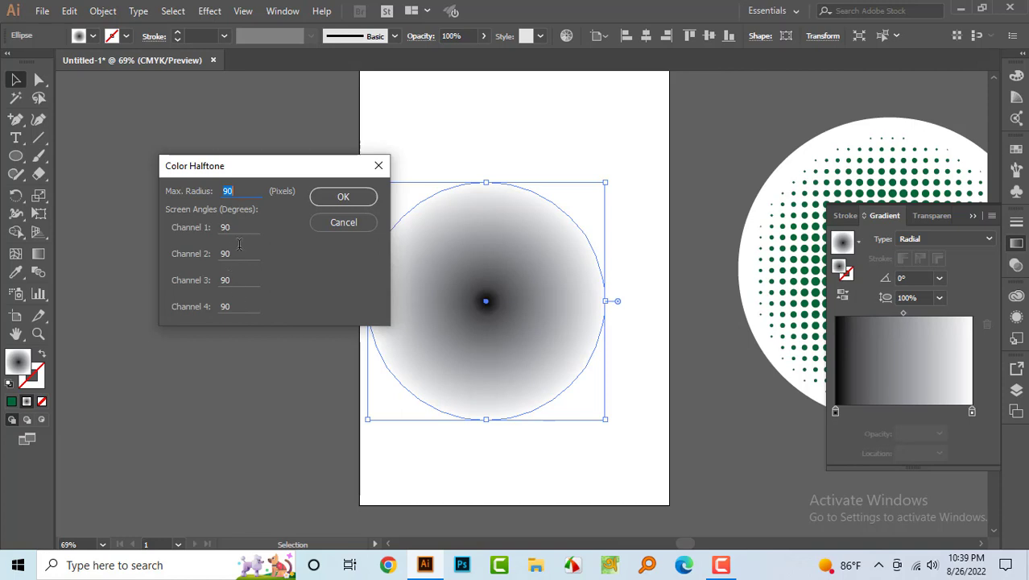
left_click(345, 197)
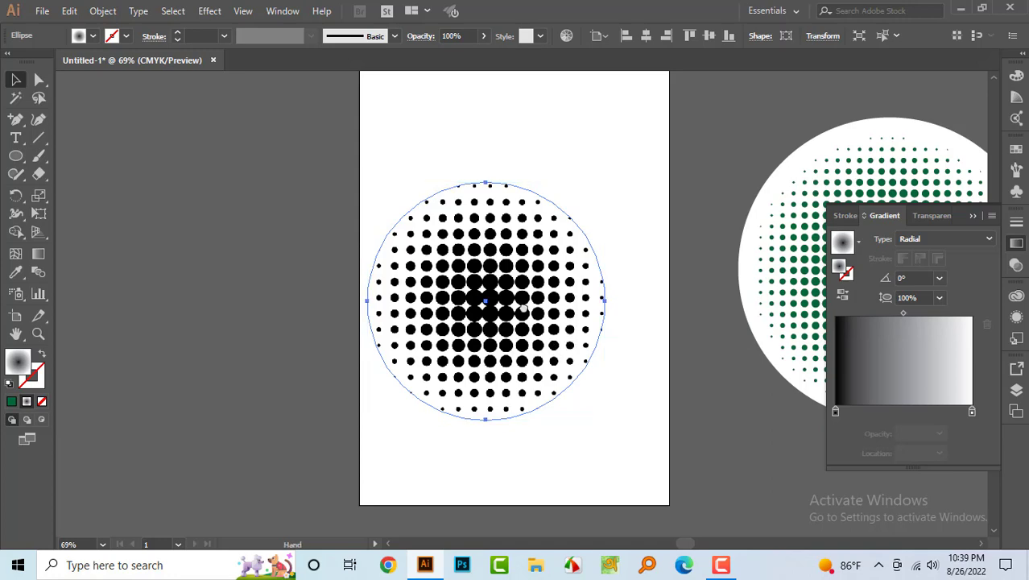
Enlarge the black halftone circle proportionally about its centre until it extends past the artboard's left edge, and deselect it
left_click_drag(576, 305, 334, 321)
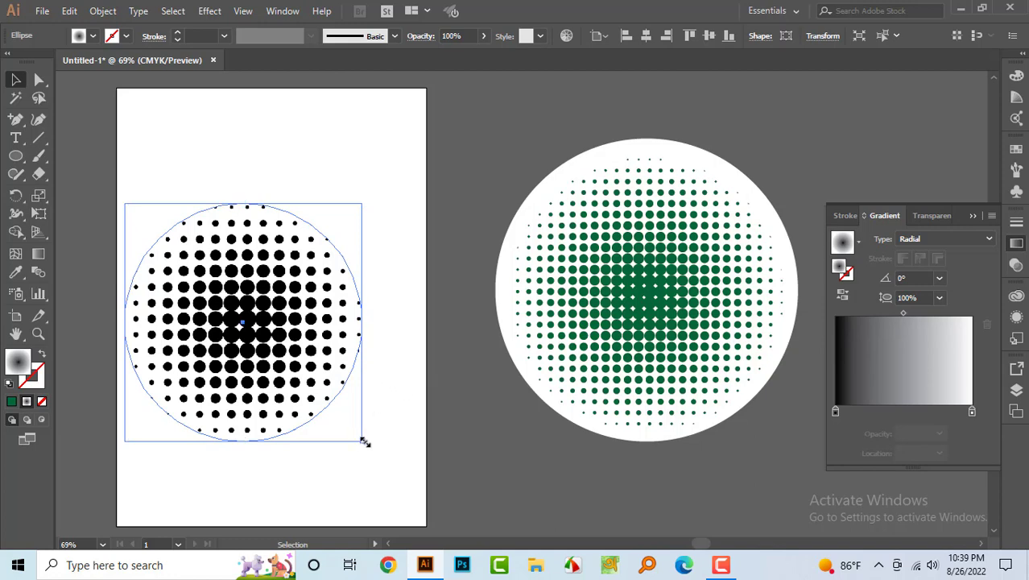
left_click_drag(364, 441, 409, 488)
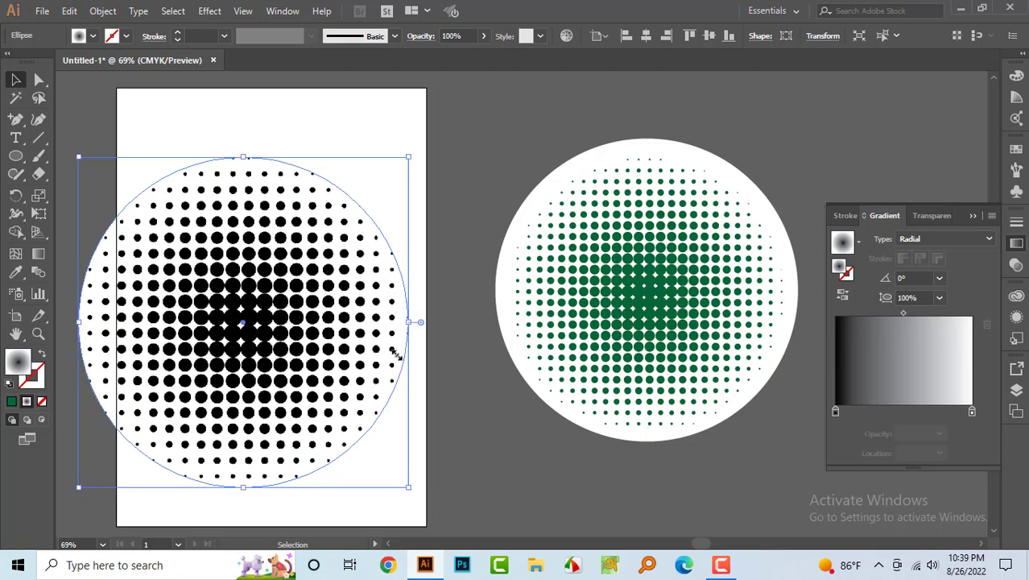
left_click(459, 285)
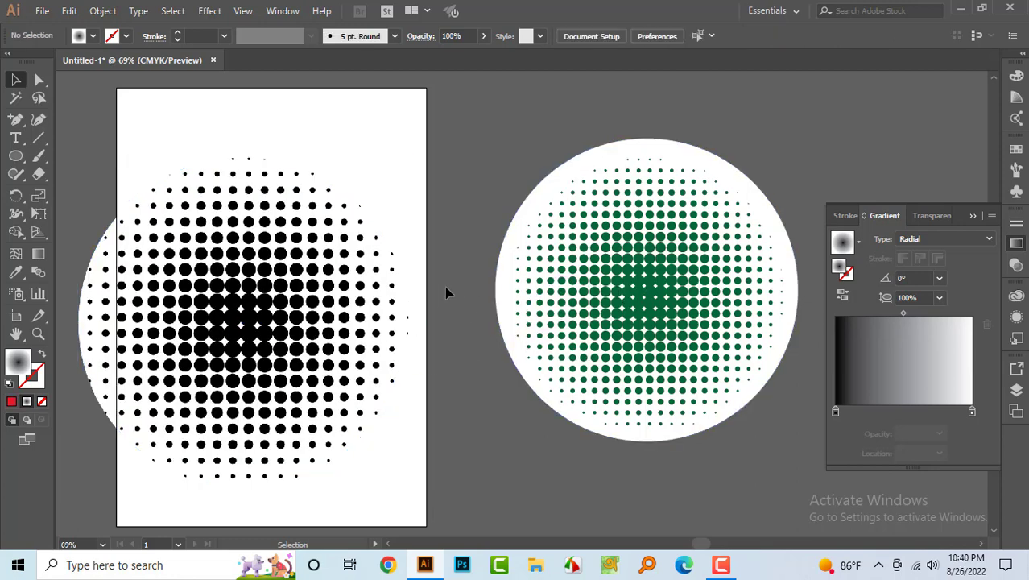
Select the enlarged black halftone circle and expand its appearance
key("space")
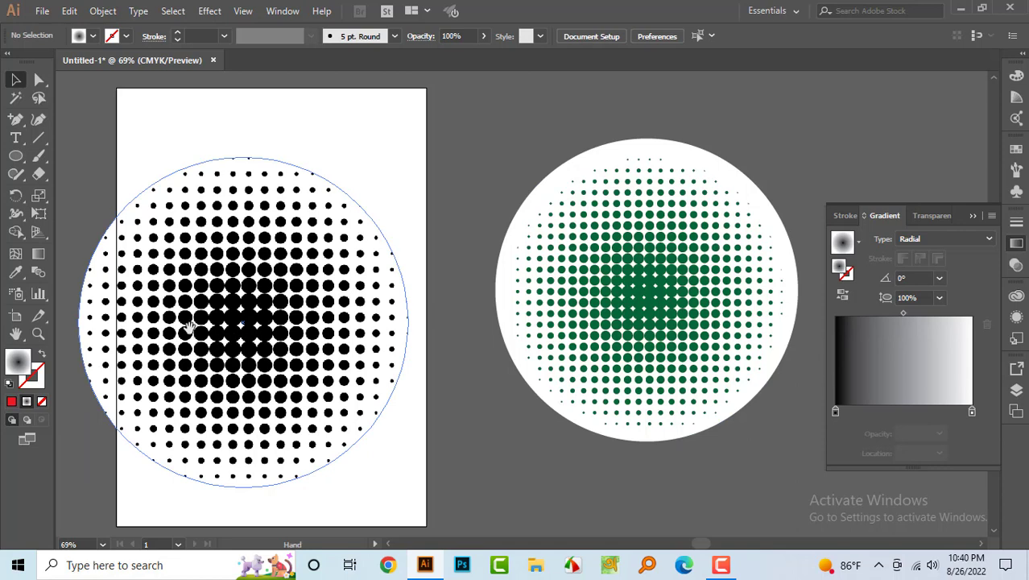
left_click_drag(266, 301, 392, 287)
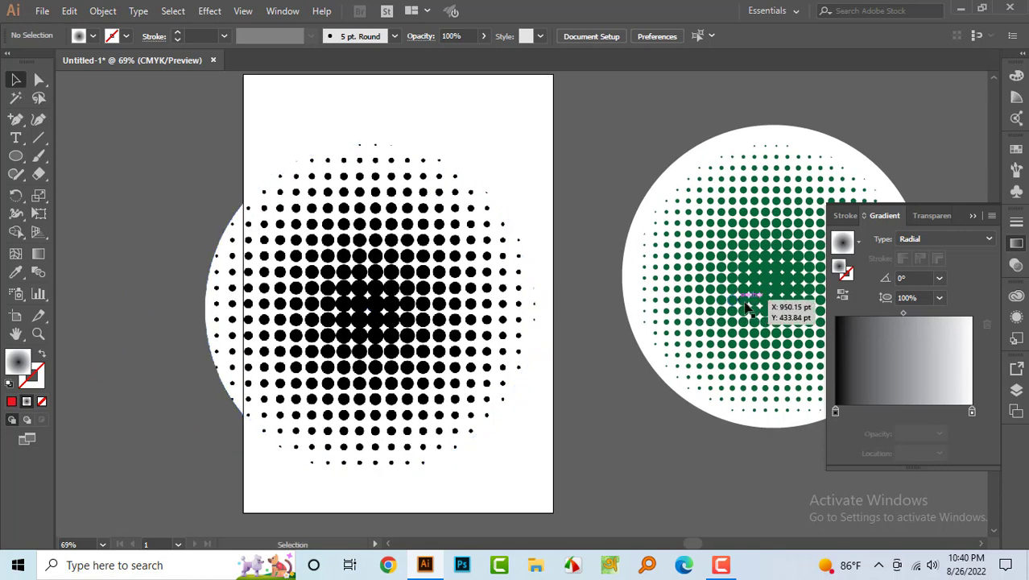
left_click(325, 305)
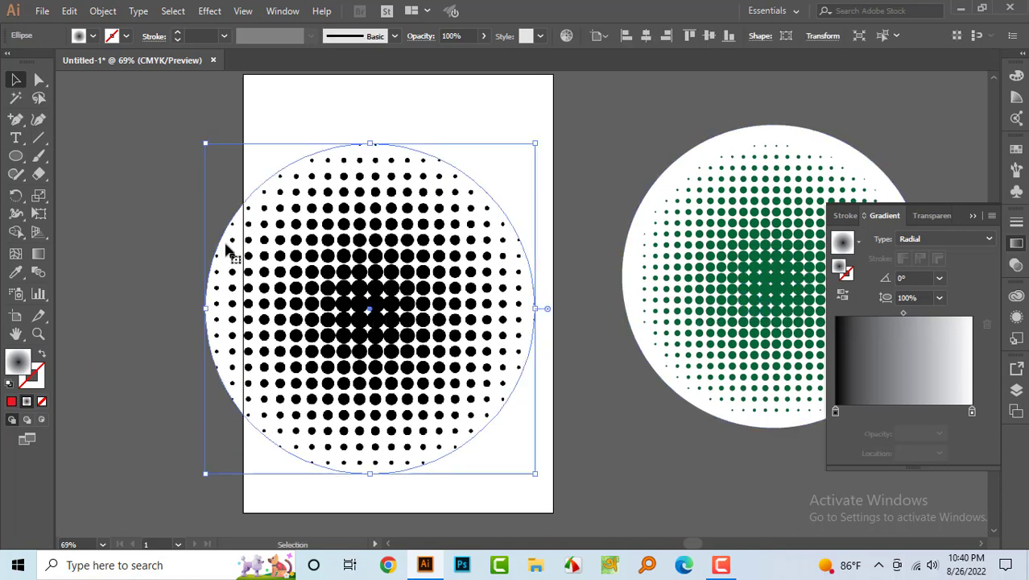
left_click(93, 36)
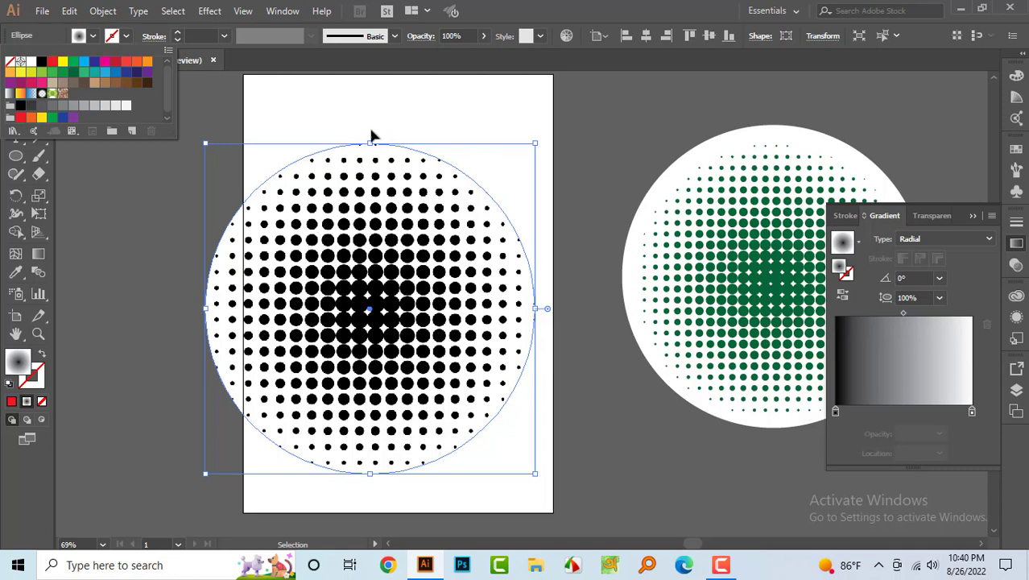
left_click(377, 89)
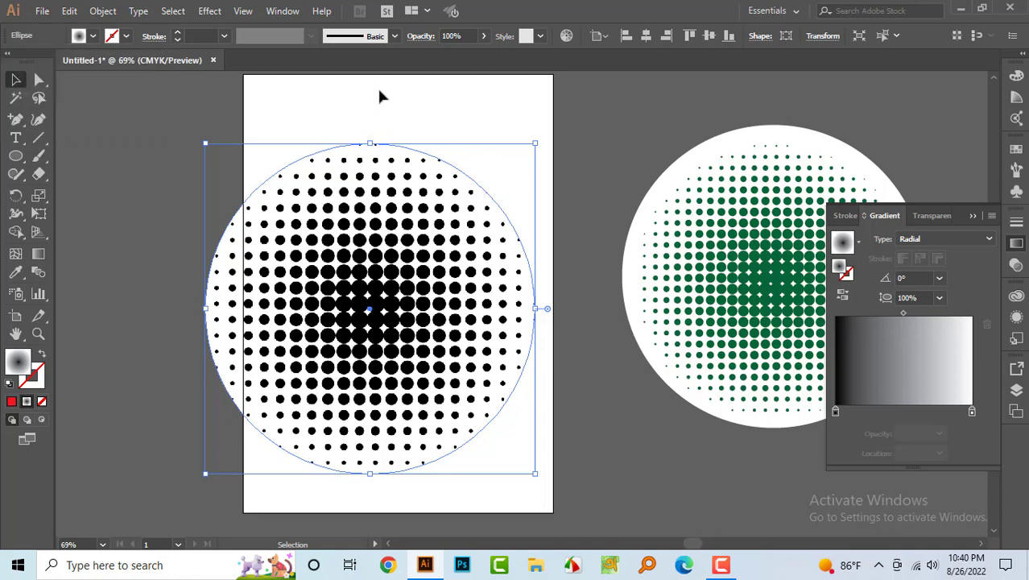
left_click(110, 15)
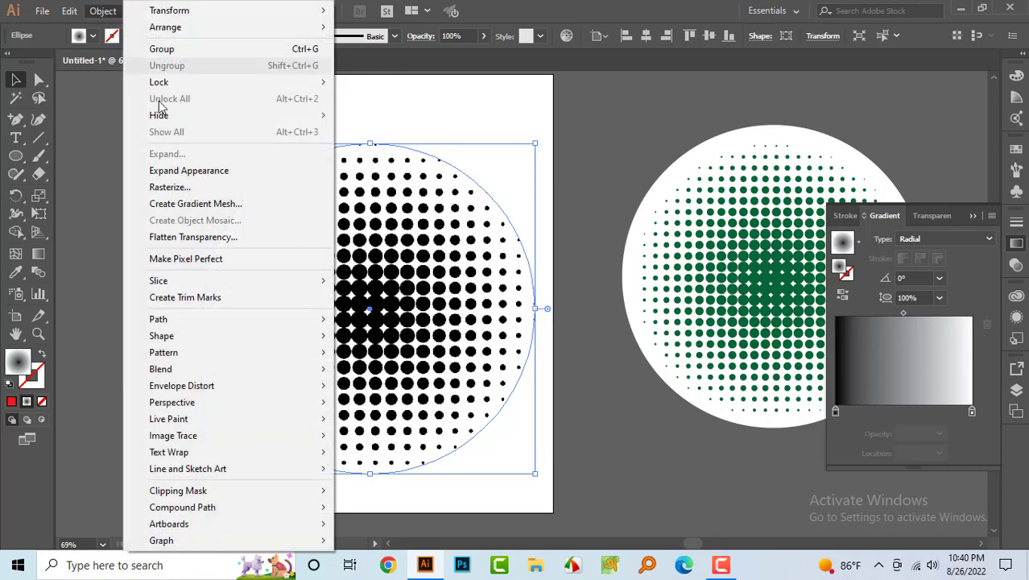
left_click(188, 172)
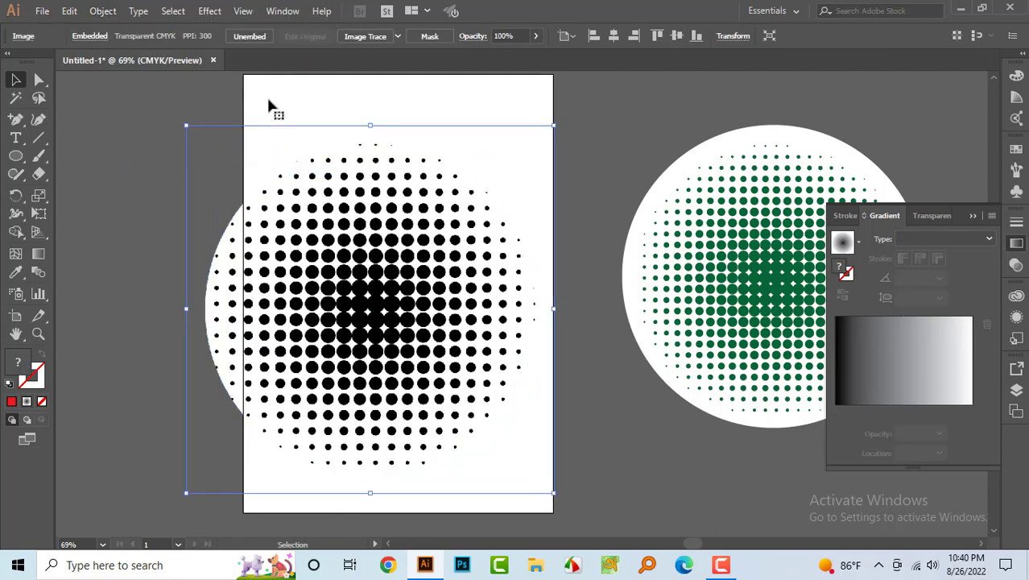
Run Image Trace on the black halftone image with the default preset, accepting the large image, and expand the tracing result
left_click(363, 39)
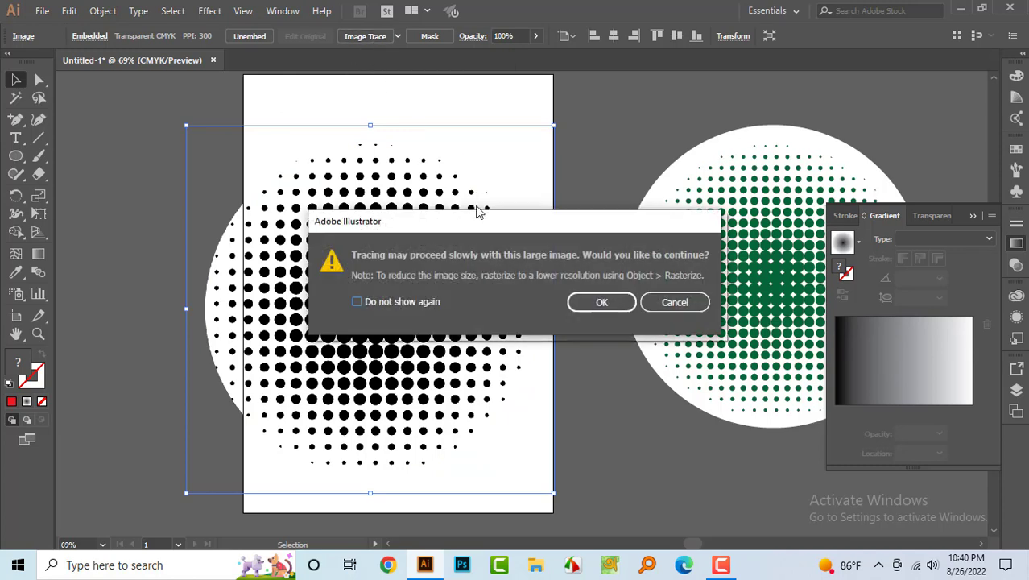
left_click(598, 305)
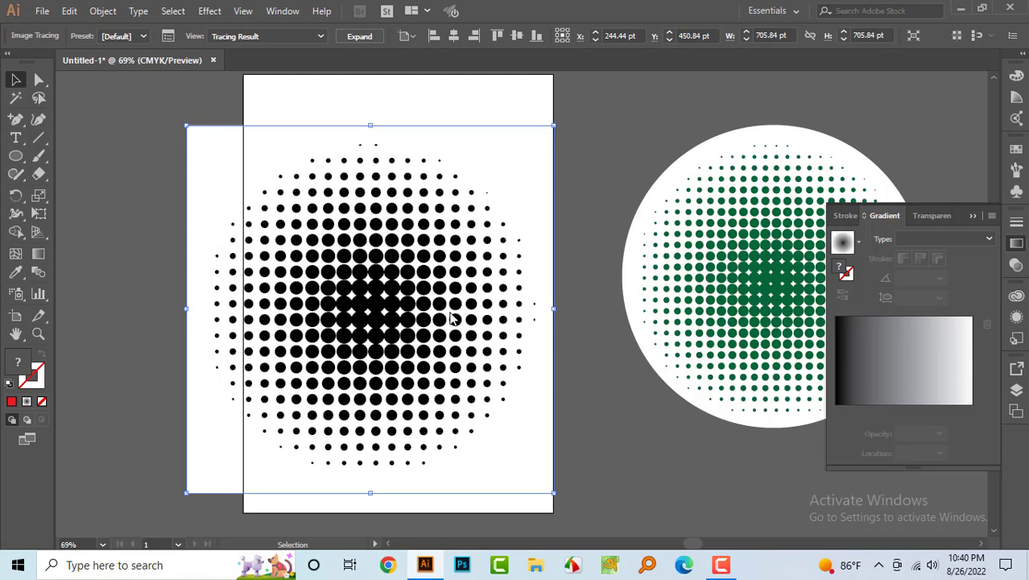
left_click(367, 37)
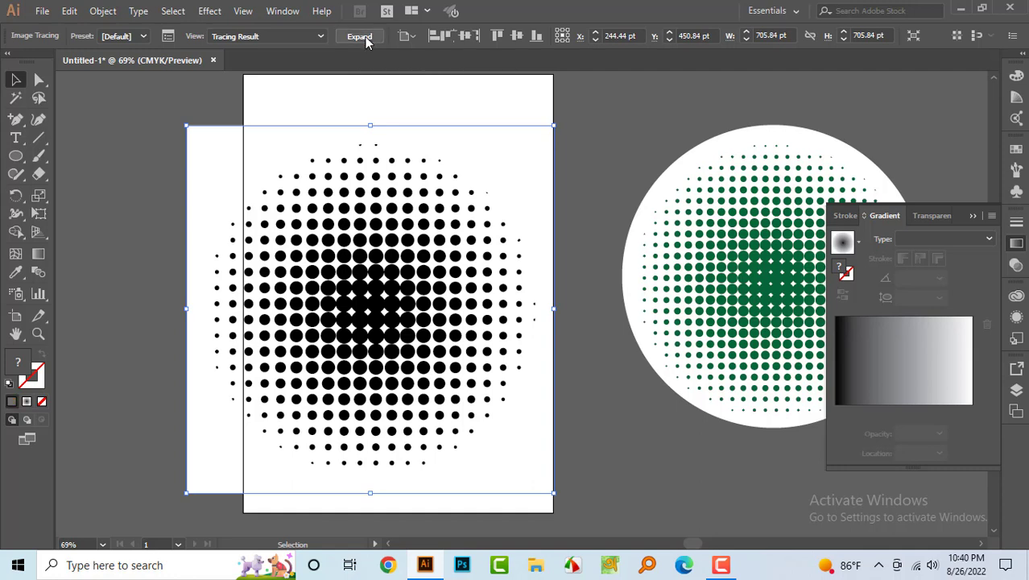
left_click(400, 83)
left_click(237, 165)
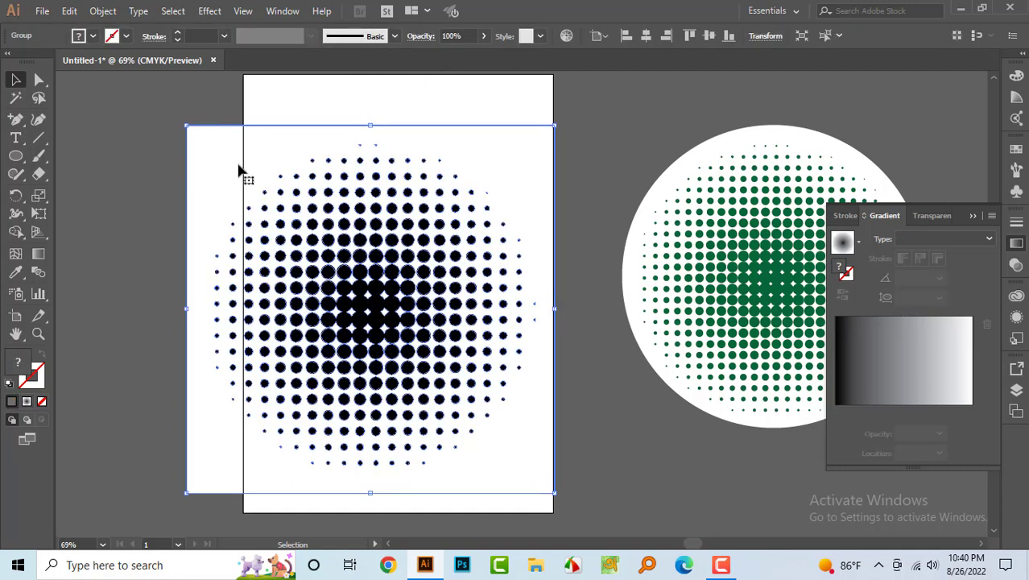
key("Delete")
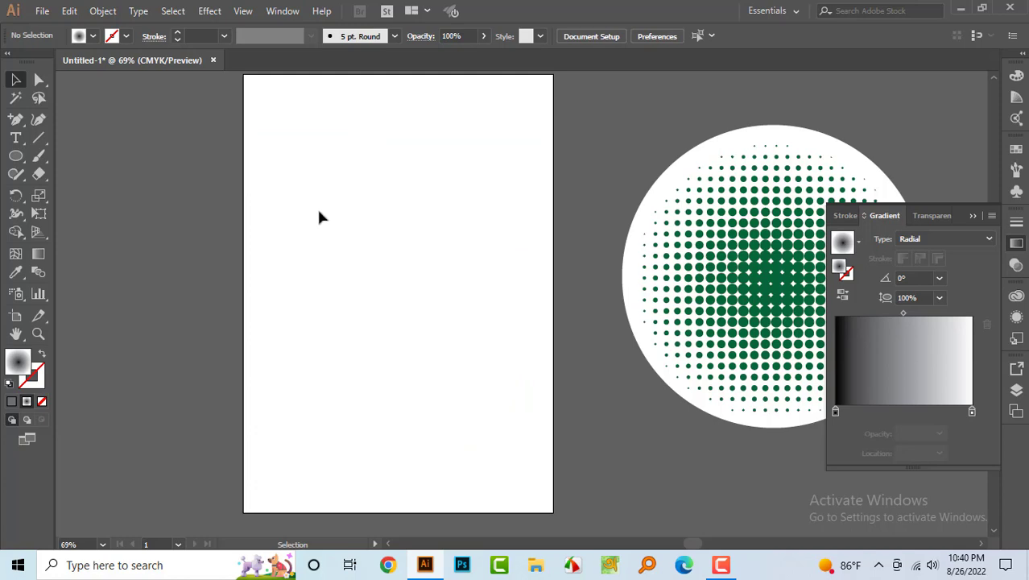
key("ctrl+z")
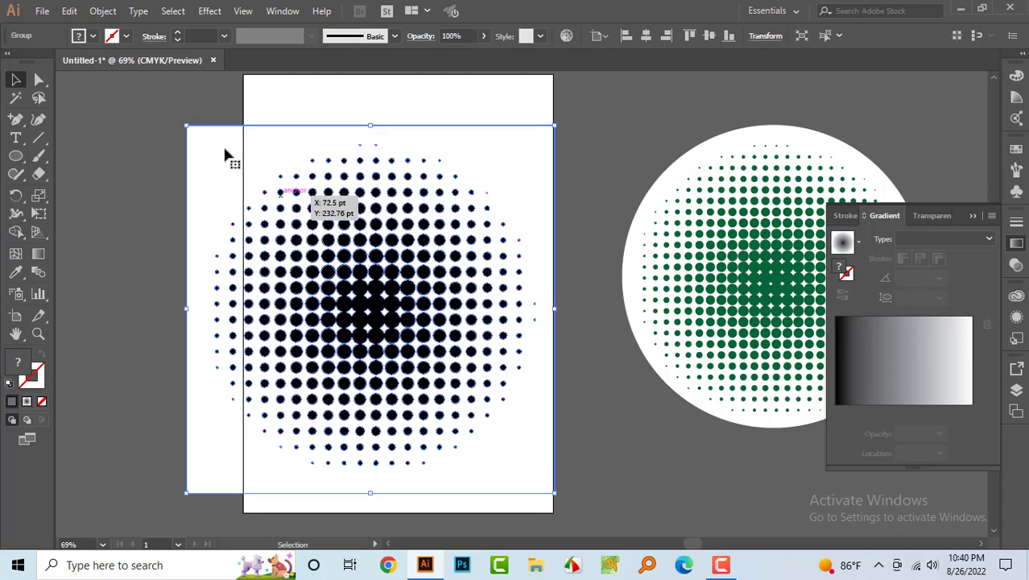
Ungroup the expanded halftone tracing and clear the selection
right_click(211, 161)
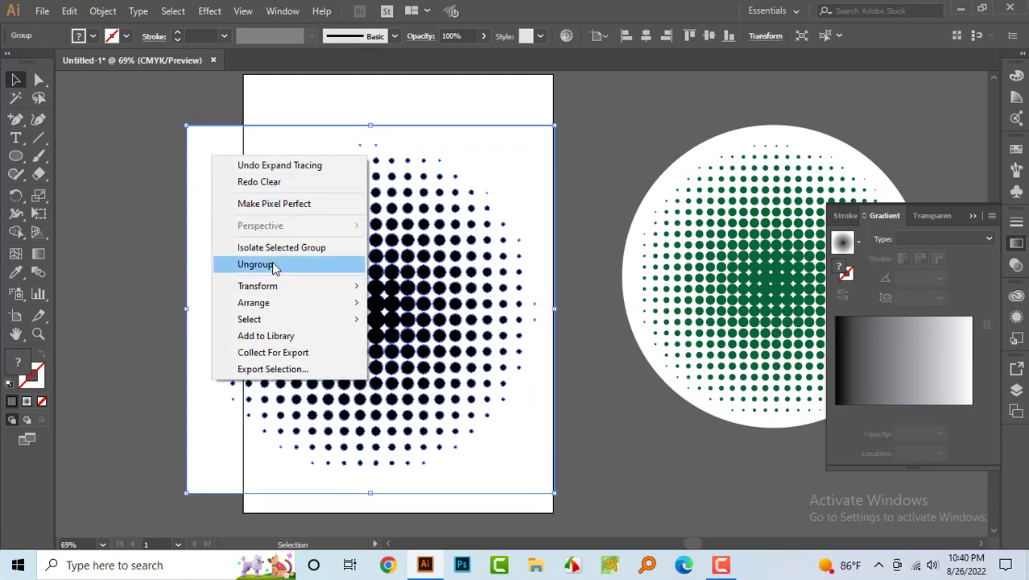
left_click(278, 266)
left_click(574, 199)
Select the white background compound path of the tracing, move it away from the black dots and delete it
left_click(504, 178)
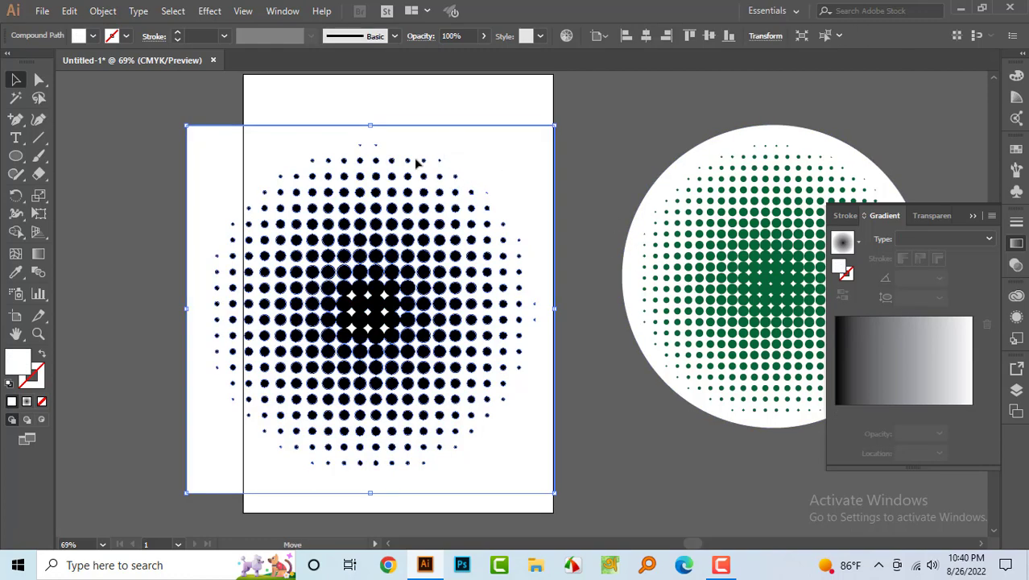
left_click_drag(466, 139, 216, 178)
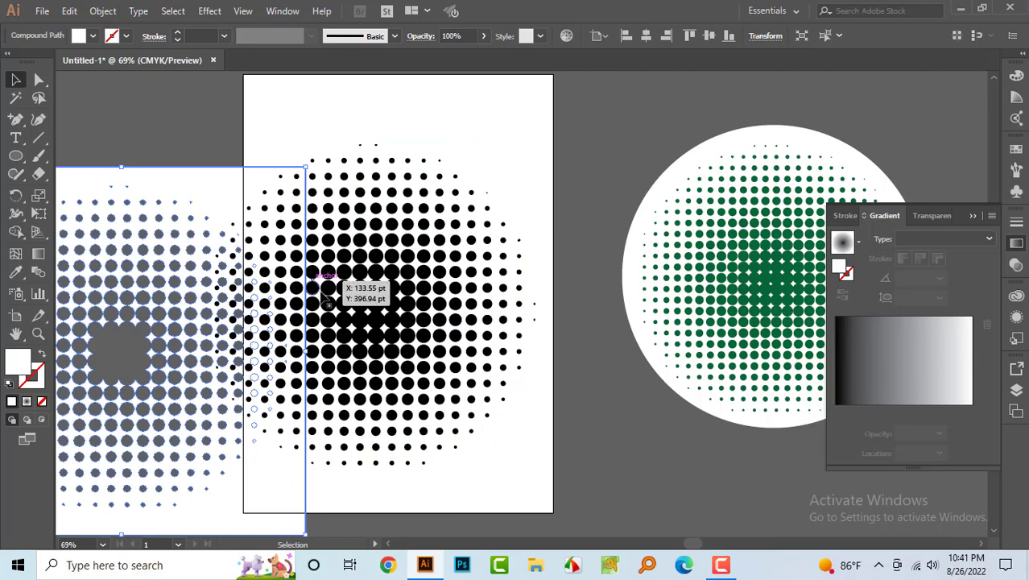
left_click_drag(269, 331, 425, 277)
left_click_drag(286, 139, 177, 193)
key("Delete")
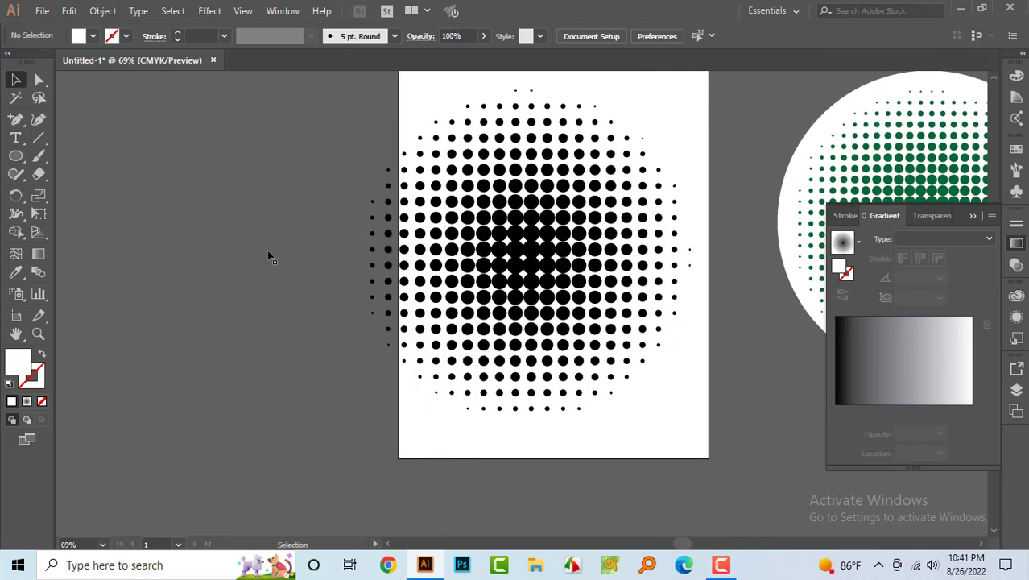
Select all the black halftone dots, move them off the artboard onto the empty canvas to its left, and deselect
scroll(280, 103, "up", 3)
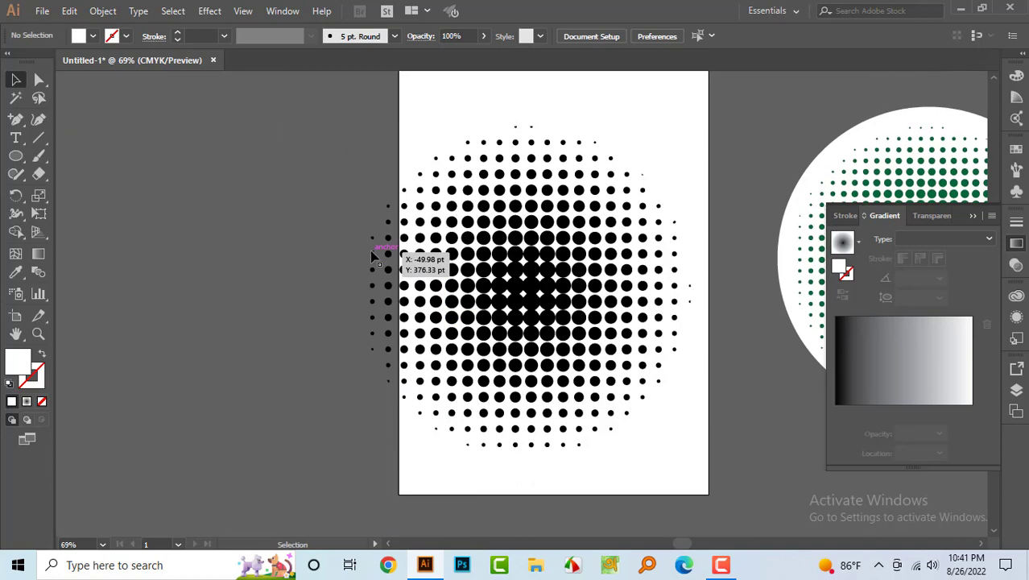
left_click_drag(294, 138, 675, 448)
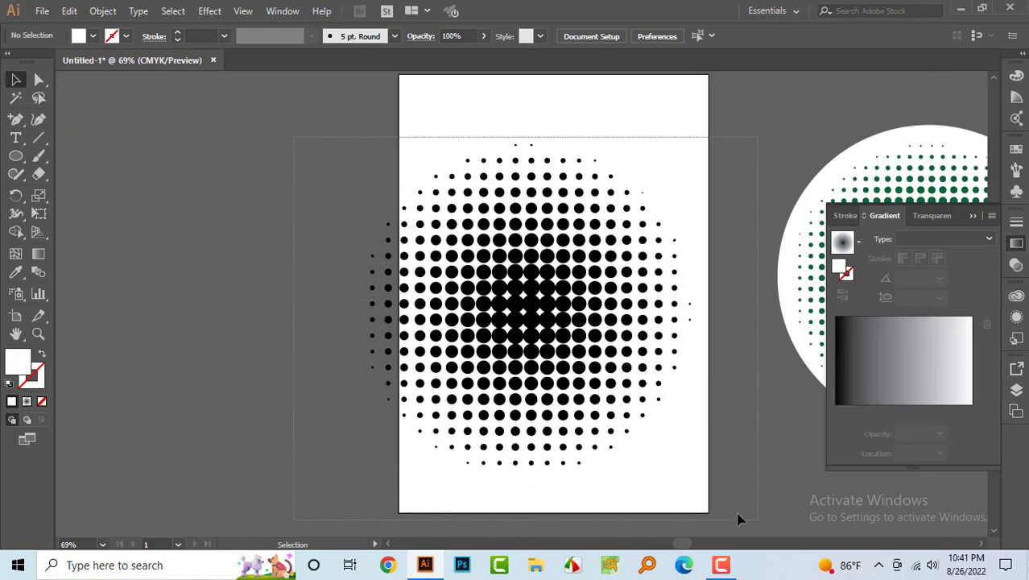
left_click_drag(737, 518, 602, 368)
left_click_drag(531, 306, 201, 342)
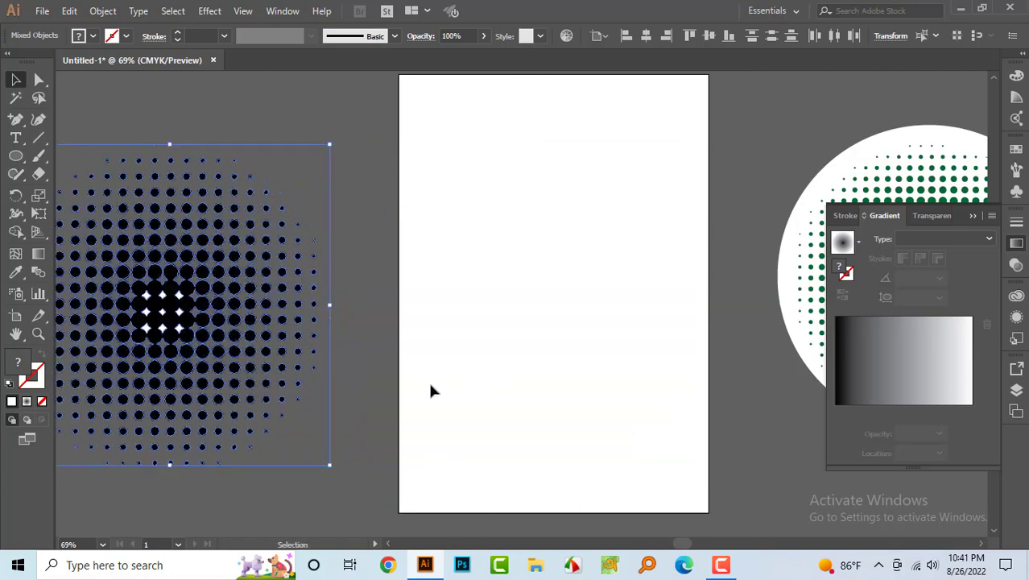
scroll(429, 391, "left", 5)
left_click(522, 464)
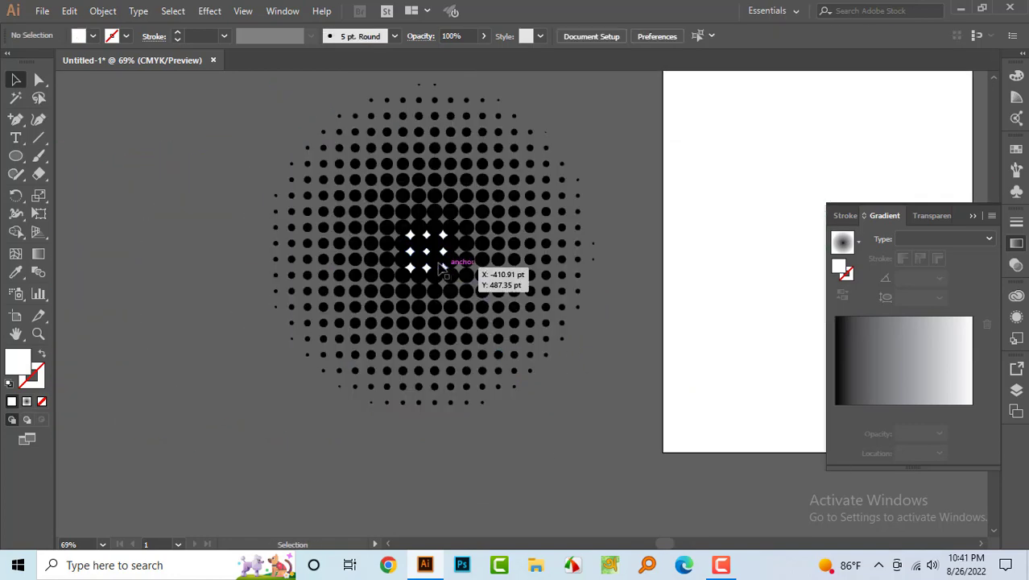
Delete the small white star-shaped pieces between the merged dots at the centre of the halftone
left_click(444, 268)
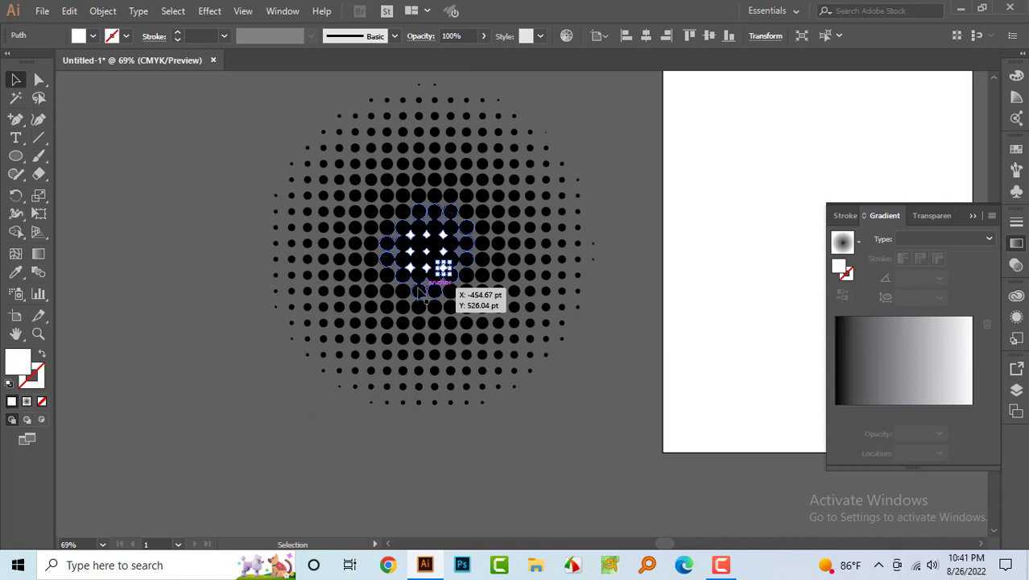
left_click_drag(419, 288, 416, 232)
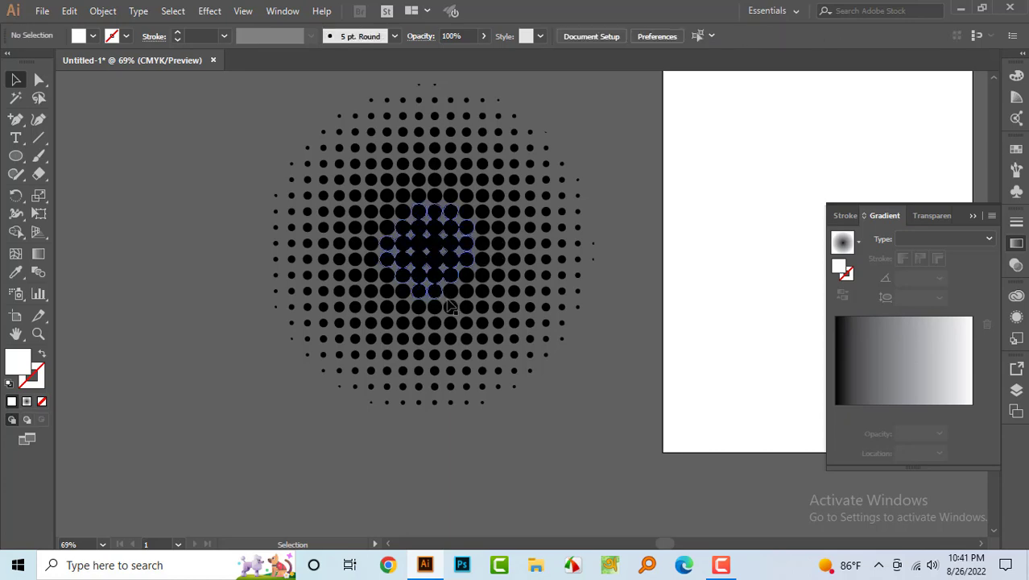
left_click_drag(449, 307, 422, 327)
Fill all the halftone dots with the dark green swatch C=90 M=30 Y=95 K=30 and deselect them
scroll(395, 345, "up", 2)
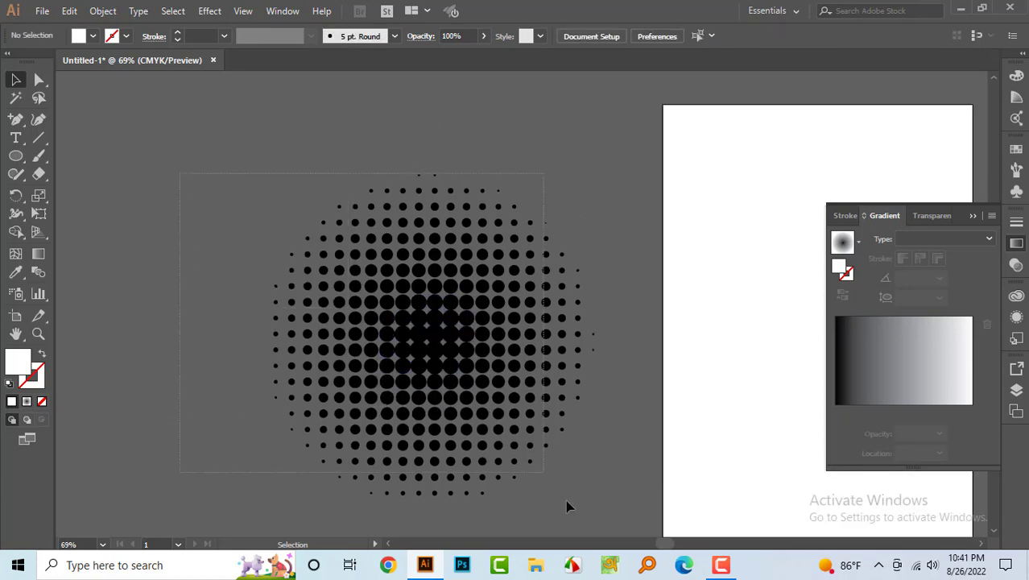
left_click_drag(592, 526, 600, 539)
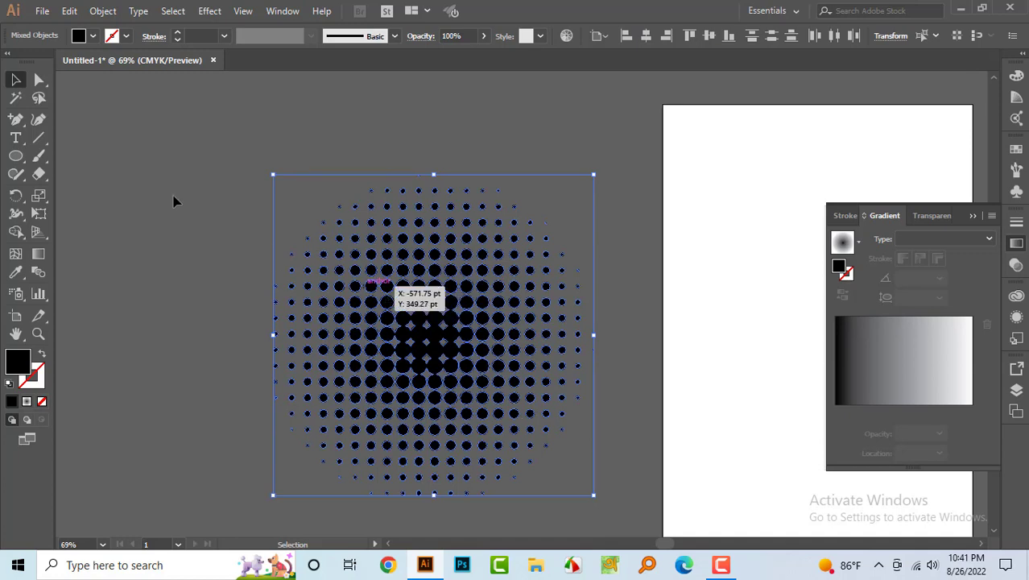
left_click(85, 41)
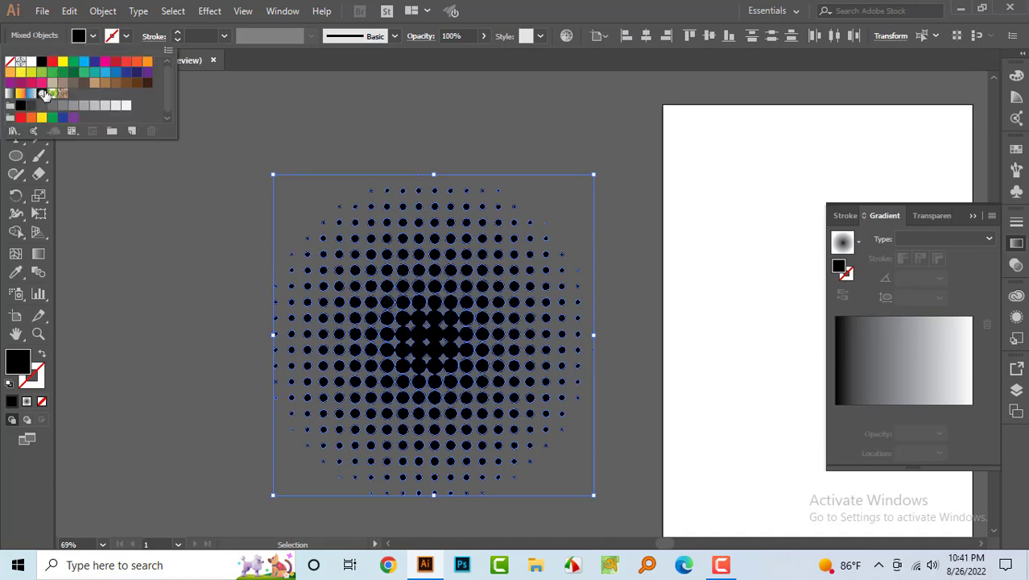
left_click(63, 73)
left_click(74, 72)
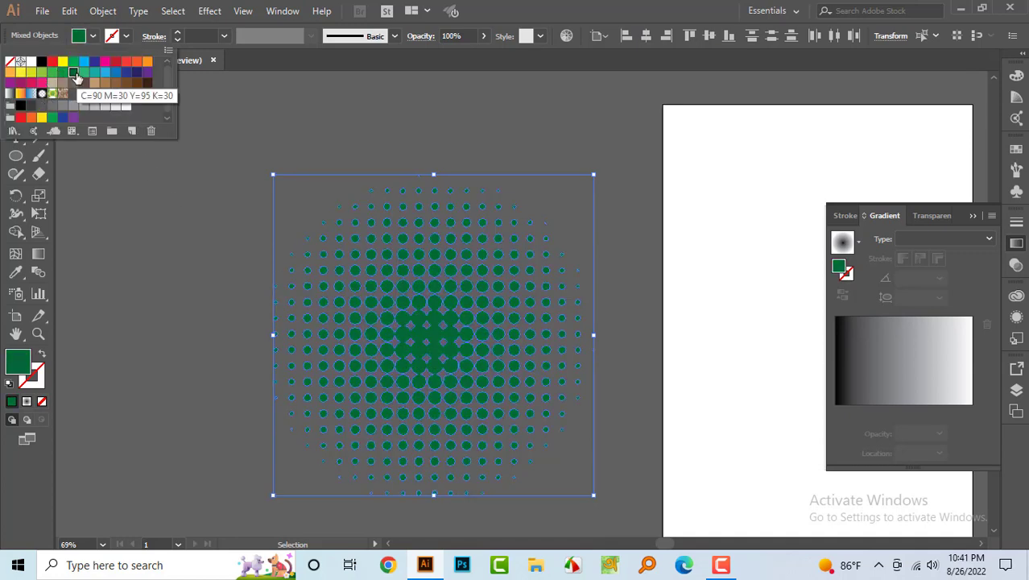
left_click(179, 205)
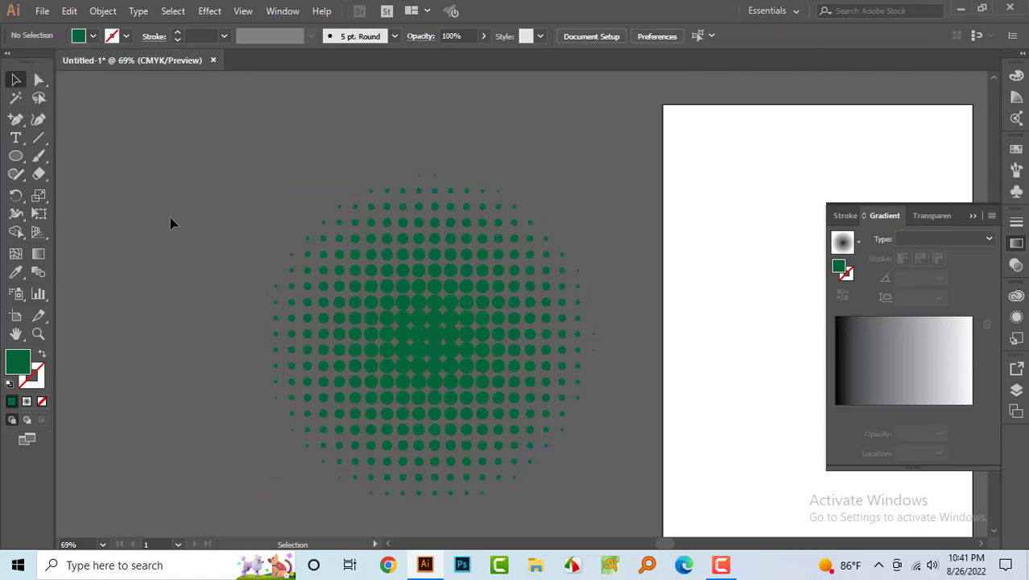
Draw a circle slightly larger than the green halftone over the dots and fill it with white
left_click(16, 157)
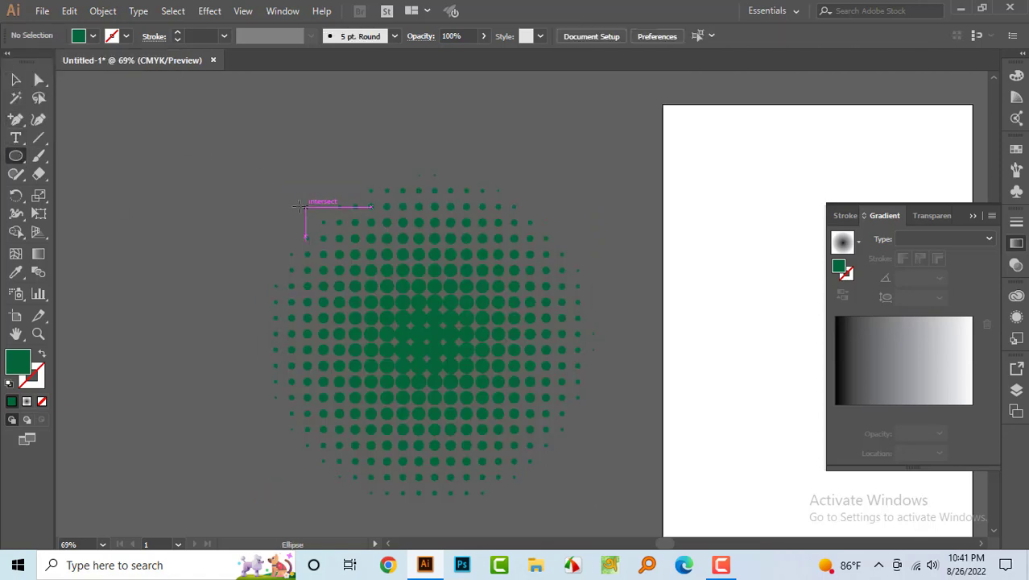
left_click_drag(243, 174, 600, 493)
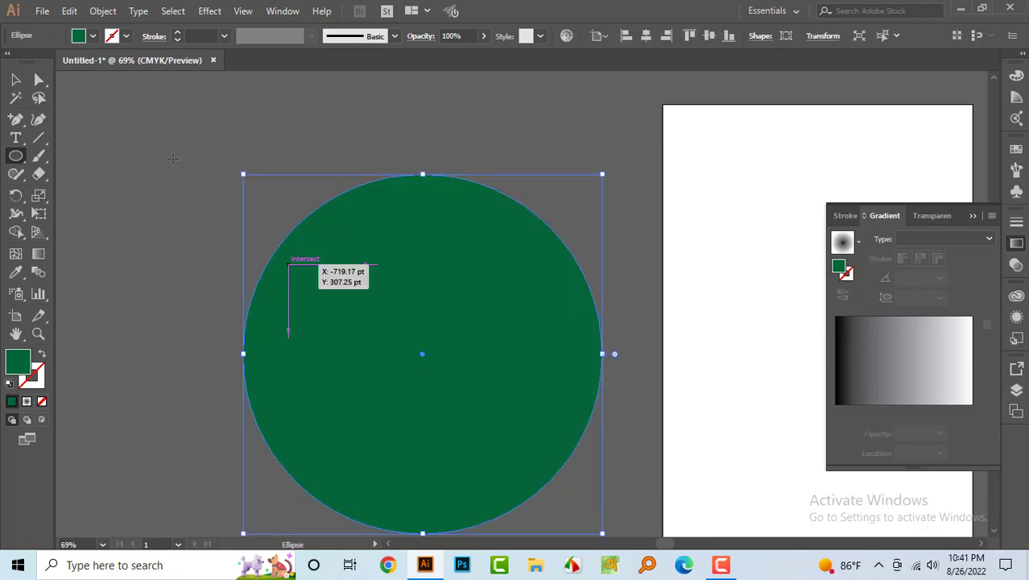
key("v")
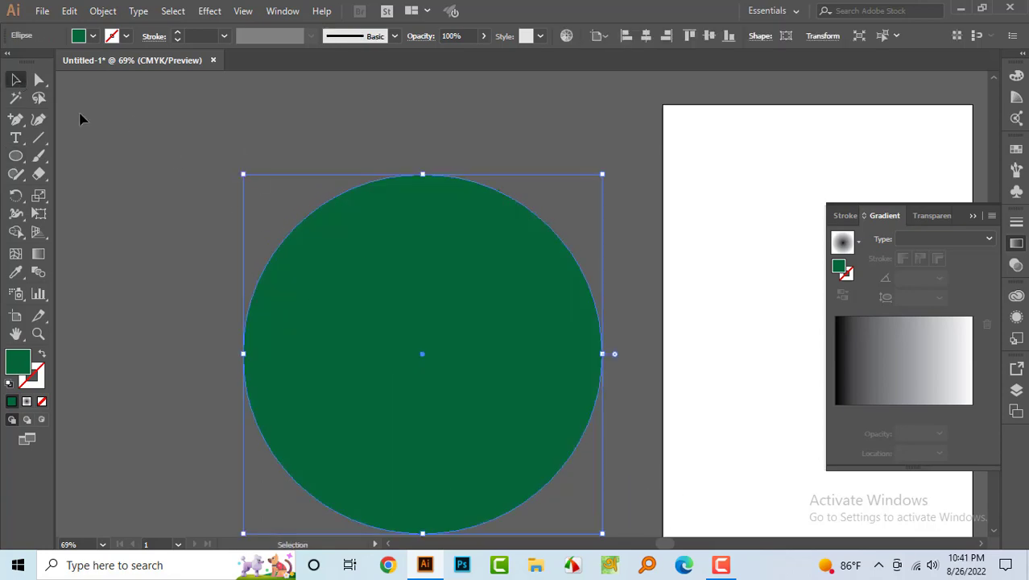
left_click(93, 36)
left_click(31, 62)
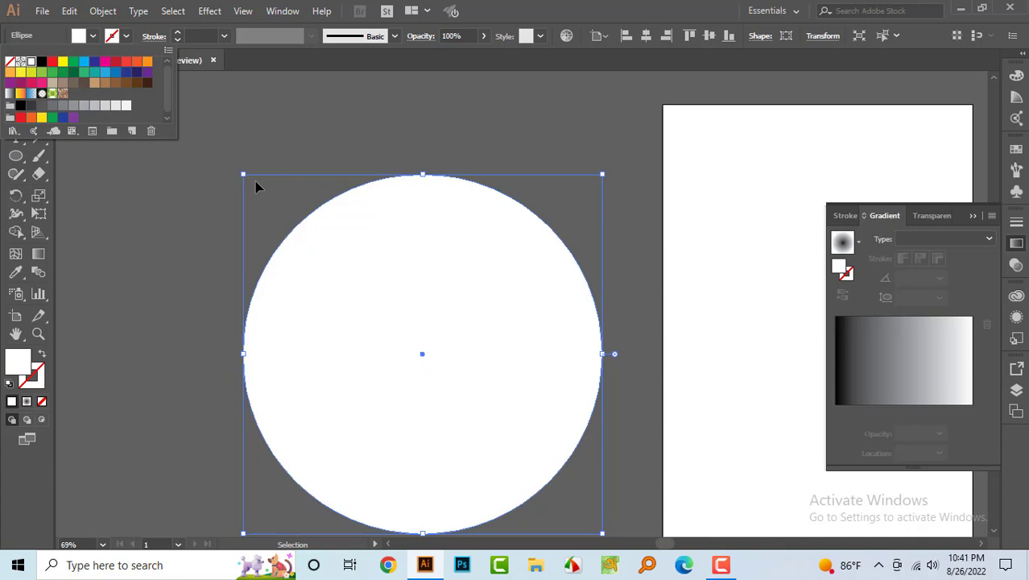
key("Escape")
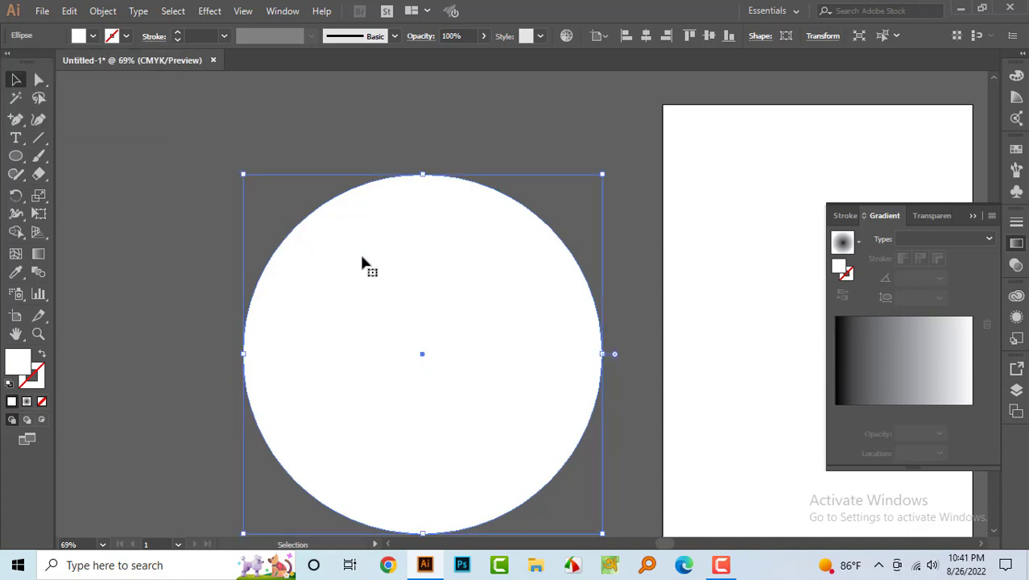
Send the white circle to the back, behind the green dots
right_click(383, 252)
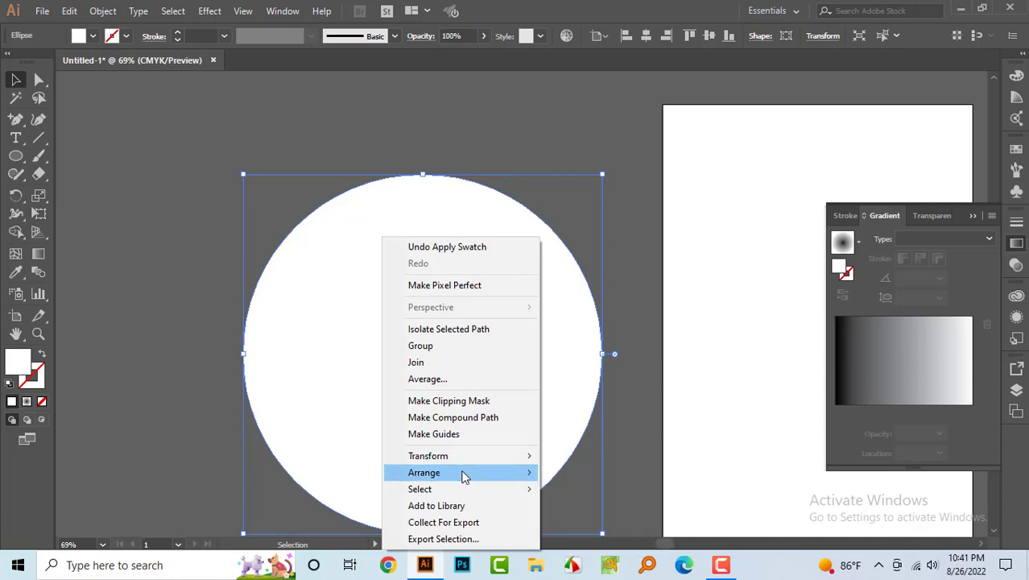
mouse_move(464, 477)
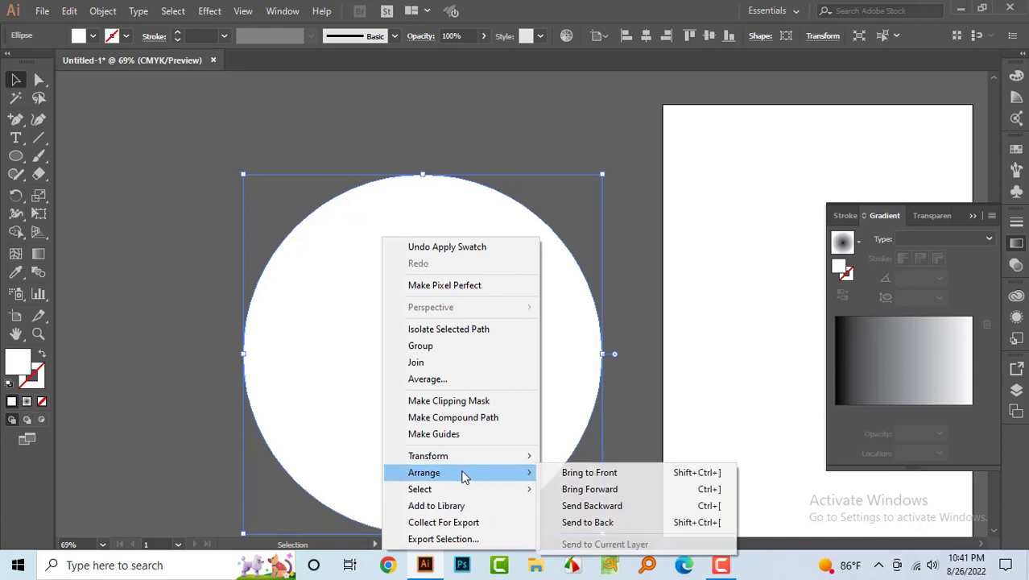
left_click(636, 522)
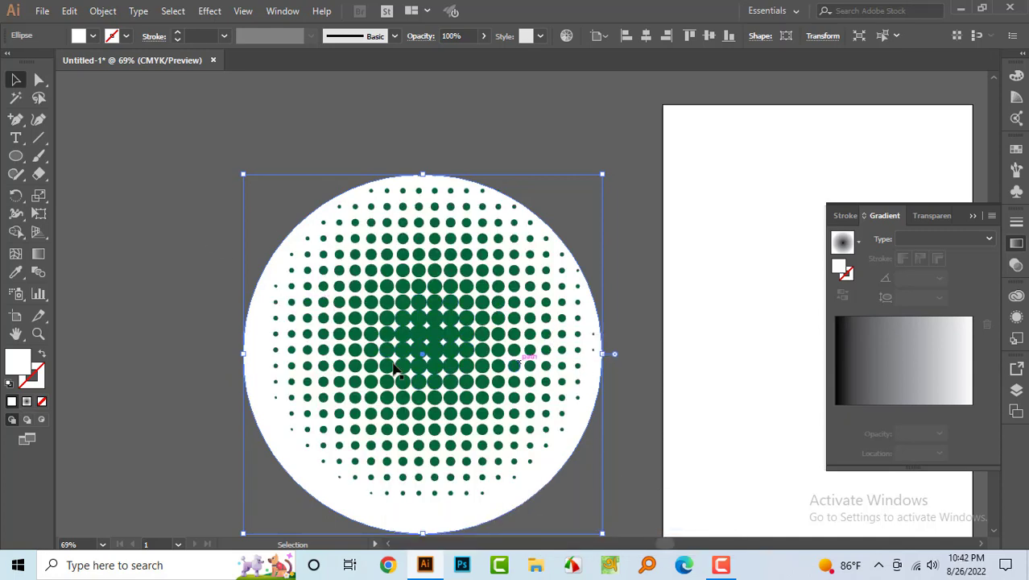
Select all the green halftone dots without the white circle and group them
left_click_drag(176, 216, 600, 516)
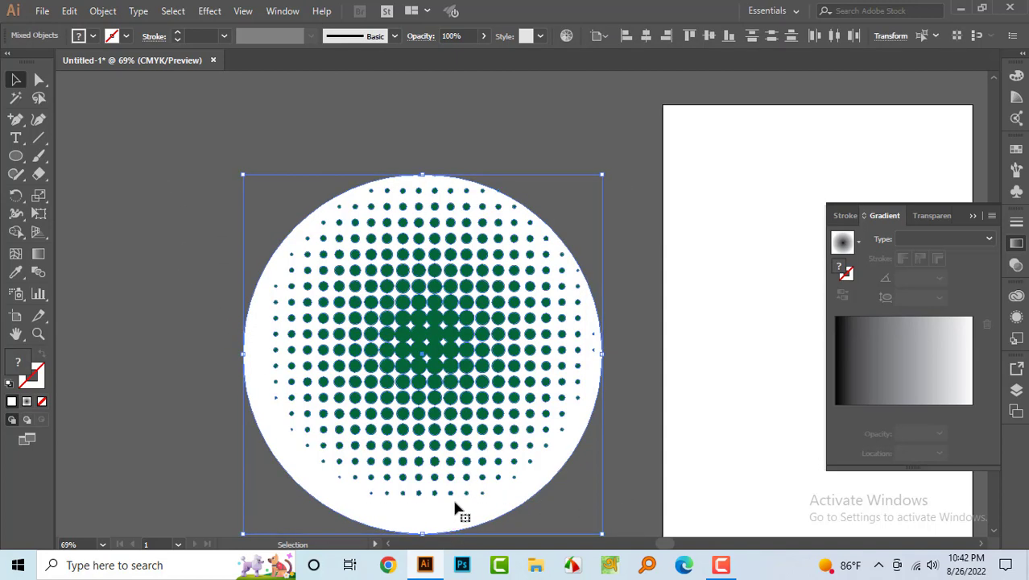
key("ctrl+shift+bracketleft")
left_click(452, 521, "shift")
right_click(397, 323)
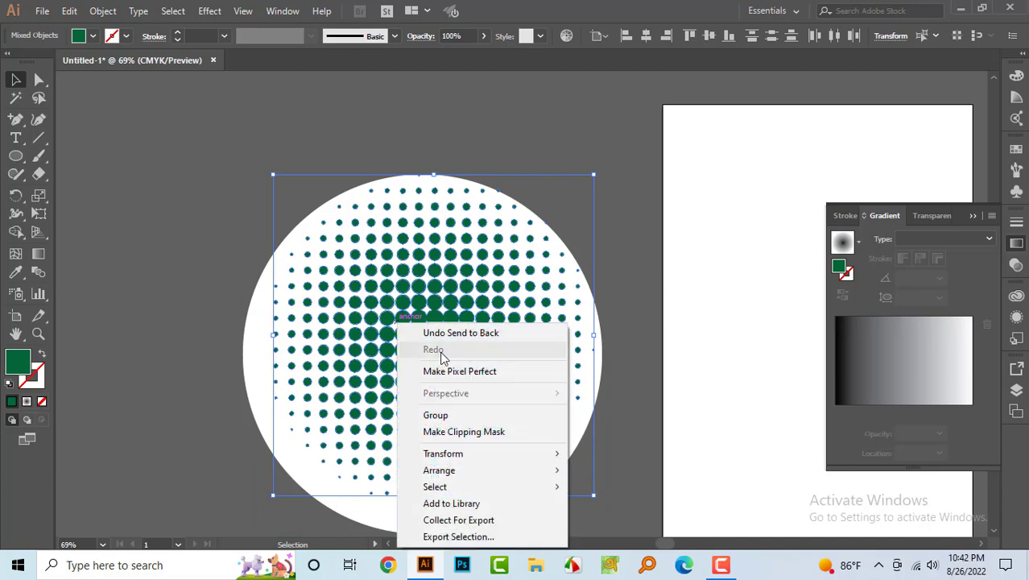
left_click(472, 415)
Centre the dot group horizontally and vertically on the white circle as key object, then deselect
left_click(452, 523, "shift")
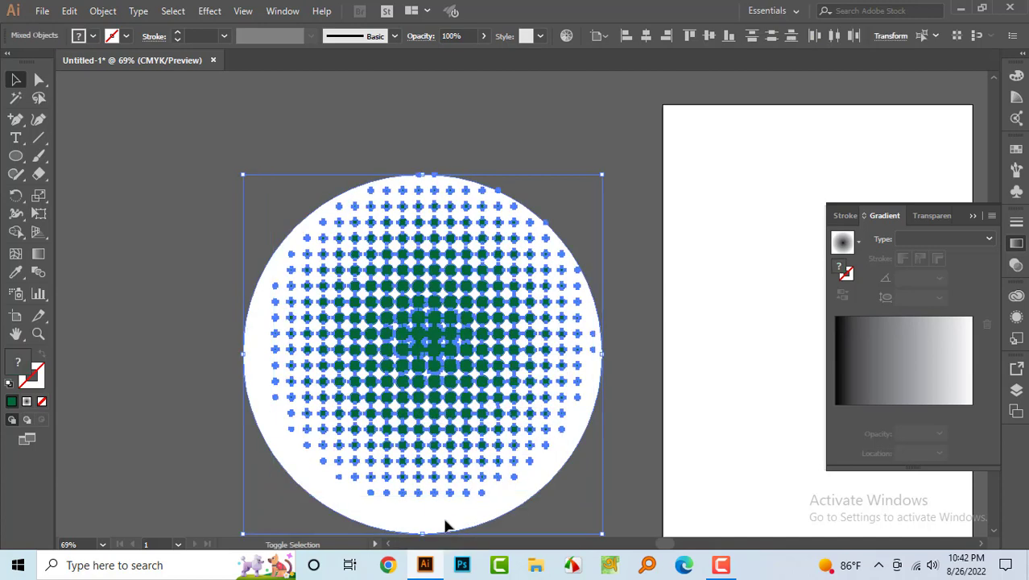
left_click(445, 523)
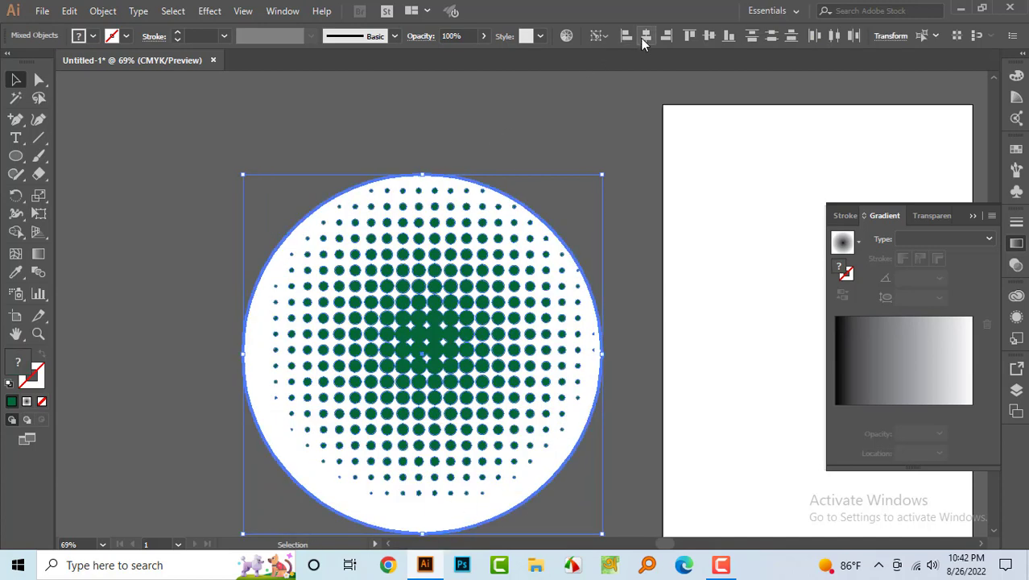
left_click(644, 38)
left_click(711, 36)
left_click(549, 129)
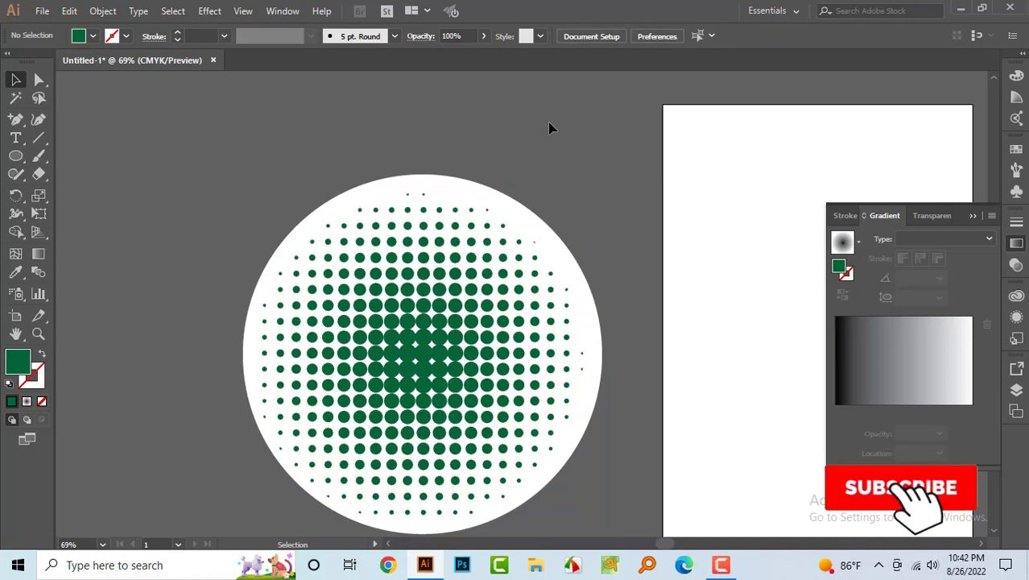
Move the finished halftone circle with its white background to the right of the original green example and deselect it
key("ctrl+minus")
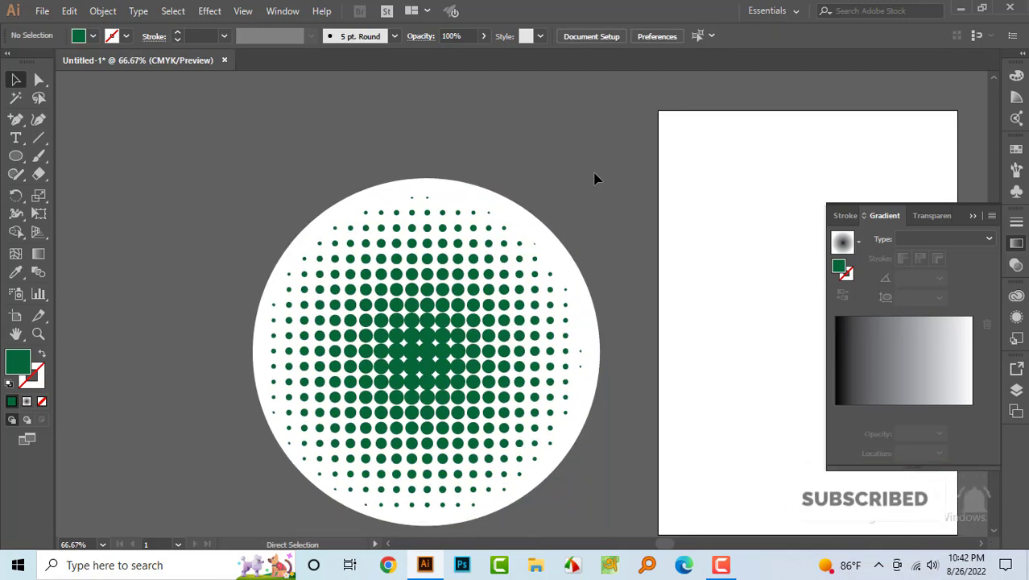
key("ctrl+minus")
key("ctrl+minus")
scroll(516, 274, "right", 3)
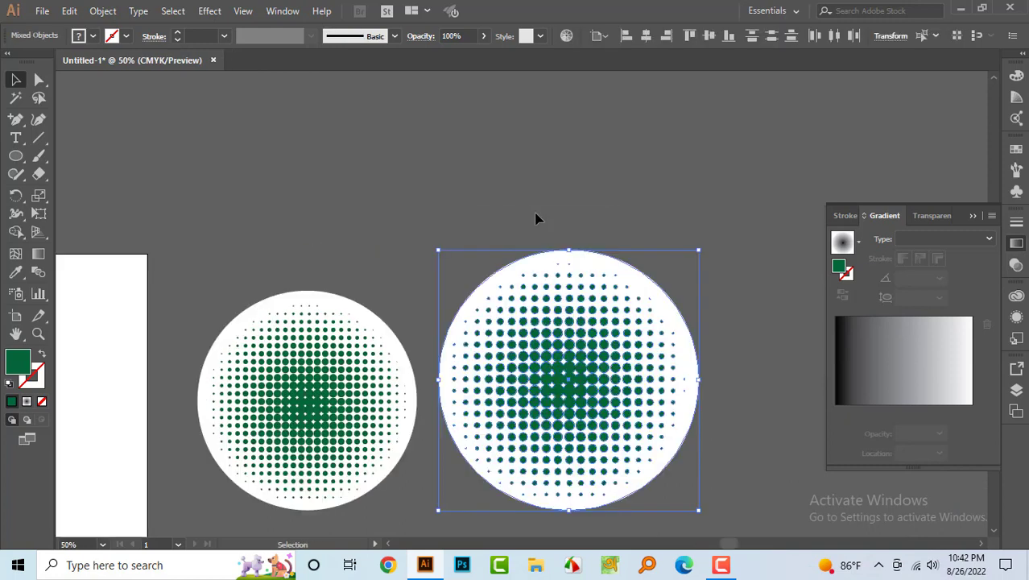
left_click(537, 216)
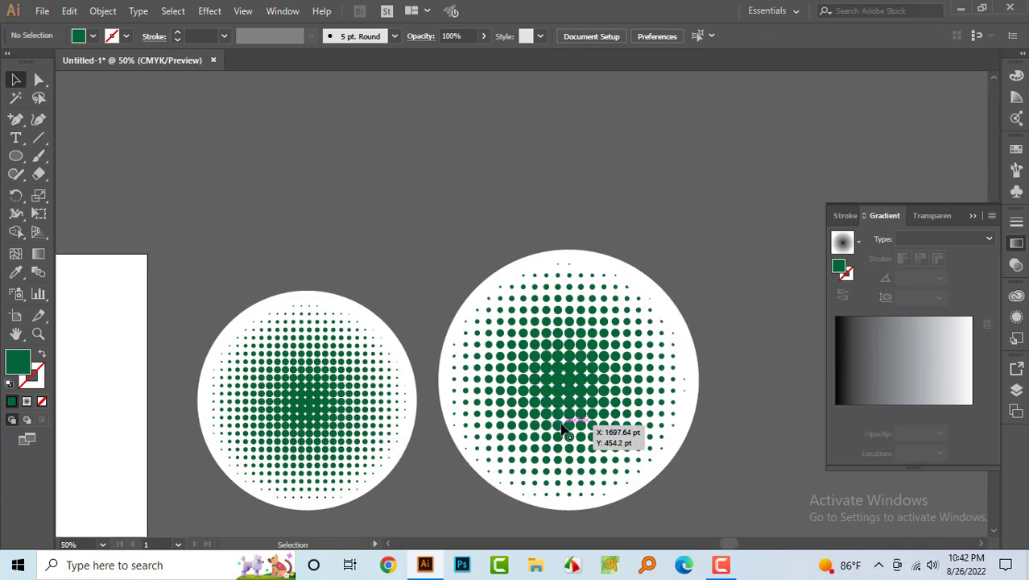